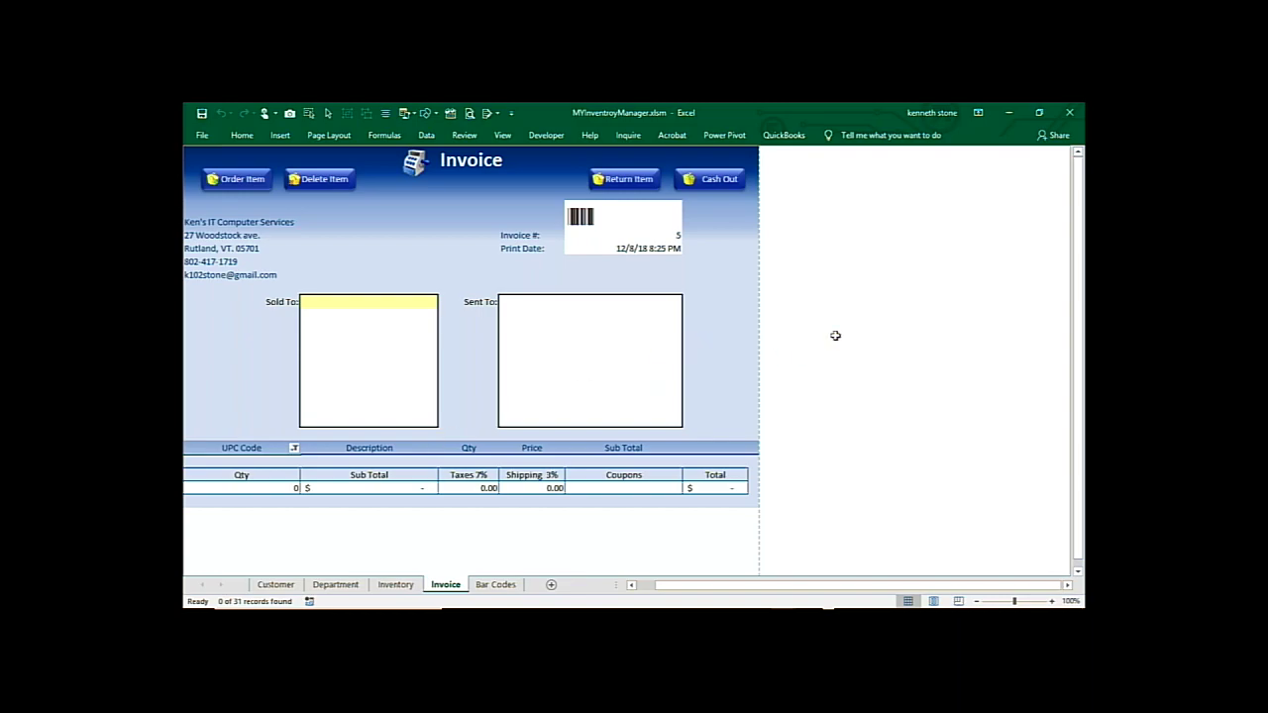
Set the ribbon display to Auto-hide Ribbon so the Invoice sheet fills the window.
{"action": "left_click", "coordinate": [976, 113]}
{"action": "left_click", "coordinate": [985, 132]}
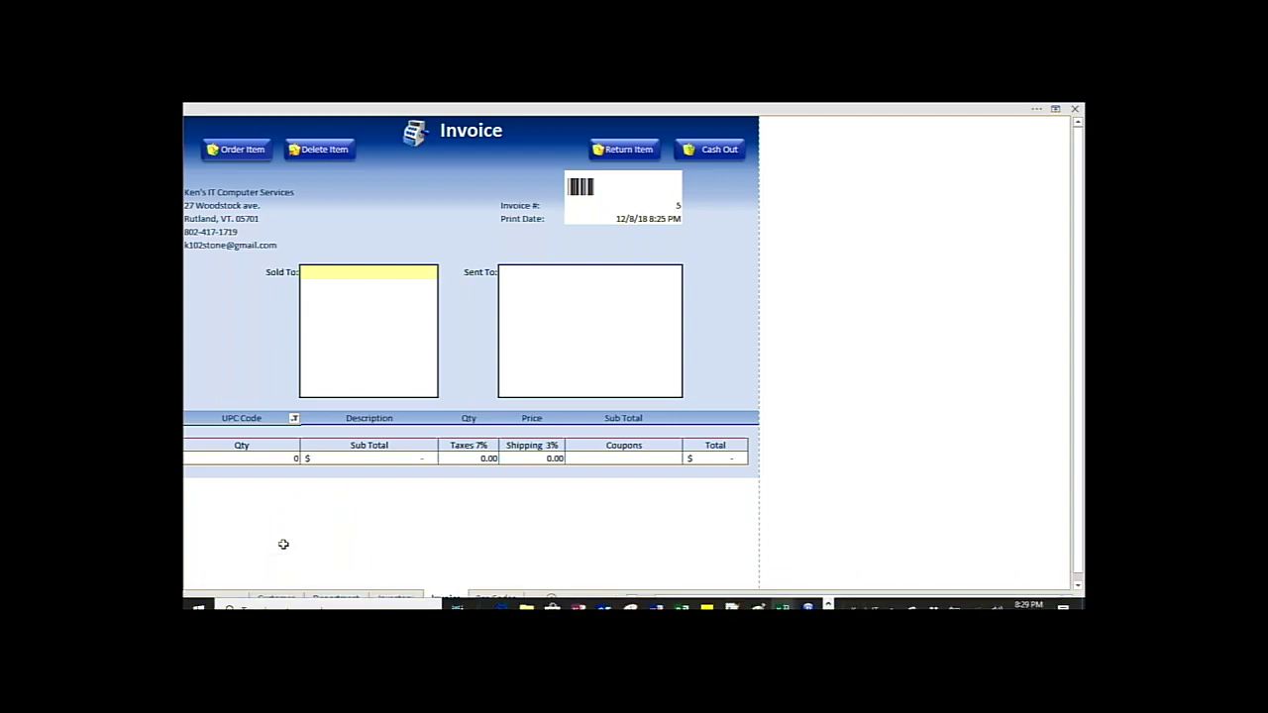
View the Customer sheet, then the Department sheet's seven departments.
{"action": "left_click", "coordinate": [278, 598]}
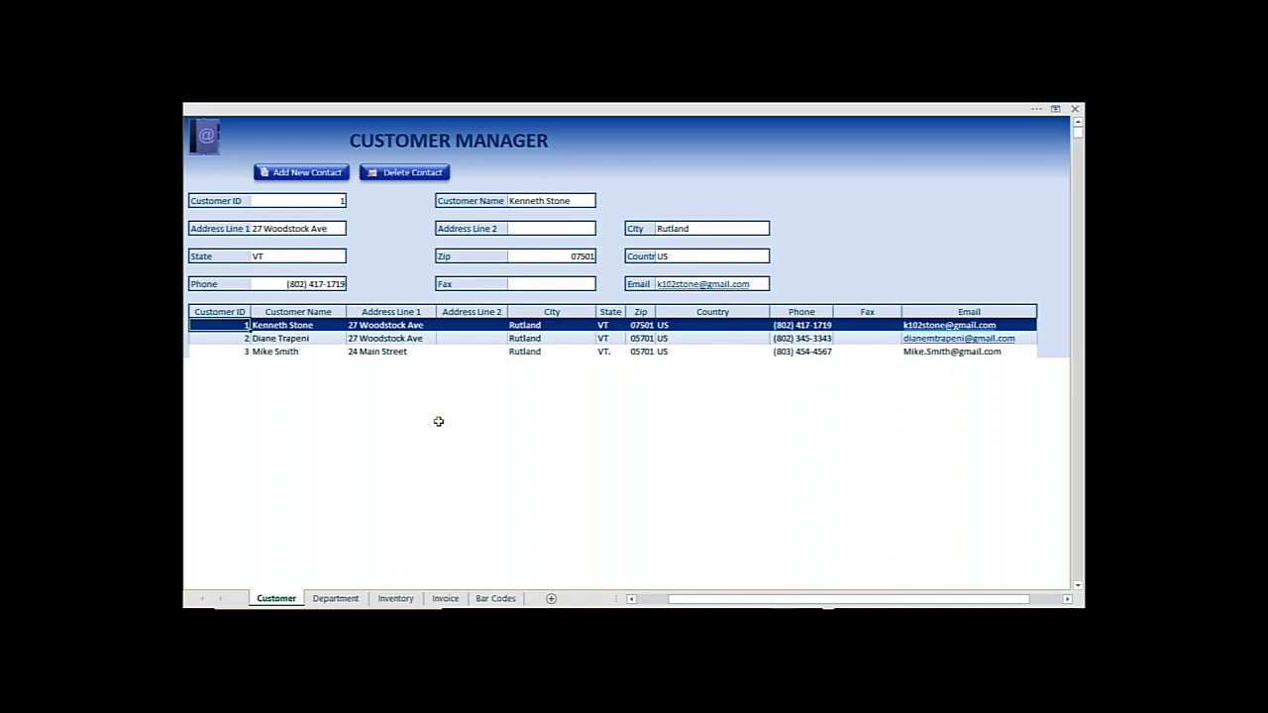
{"action": "left_click", "coordinate": [336, 598]}
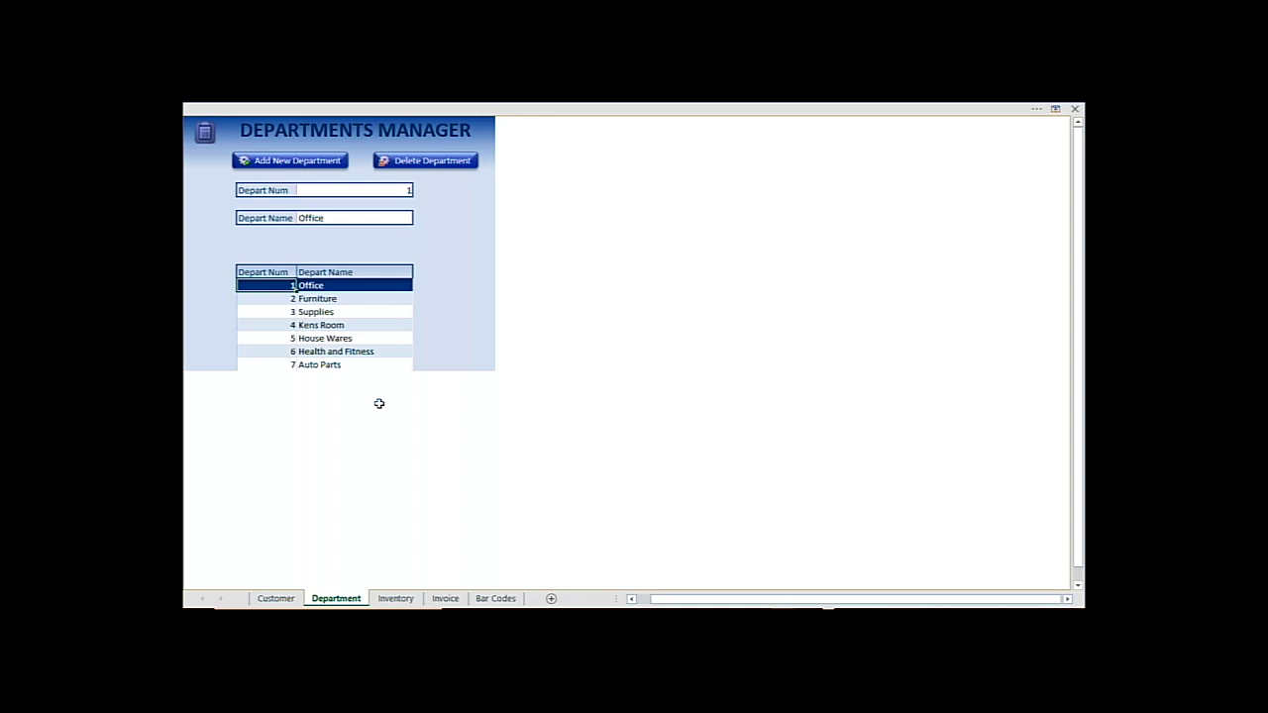
{"action": "left_click", "coordinate": [397, 599]}
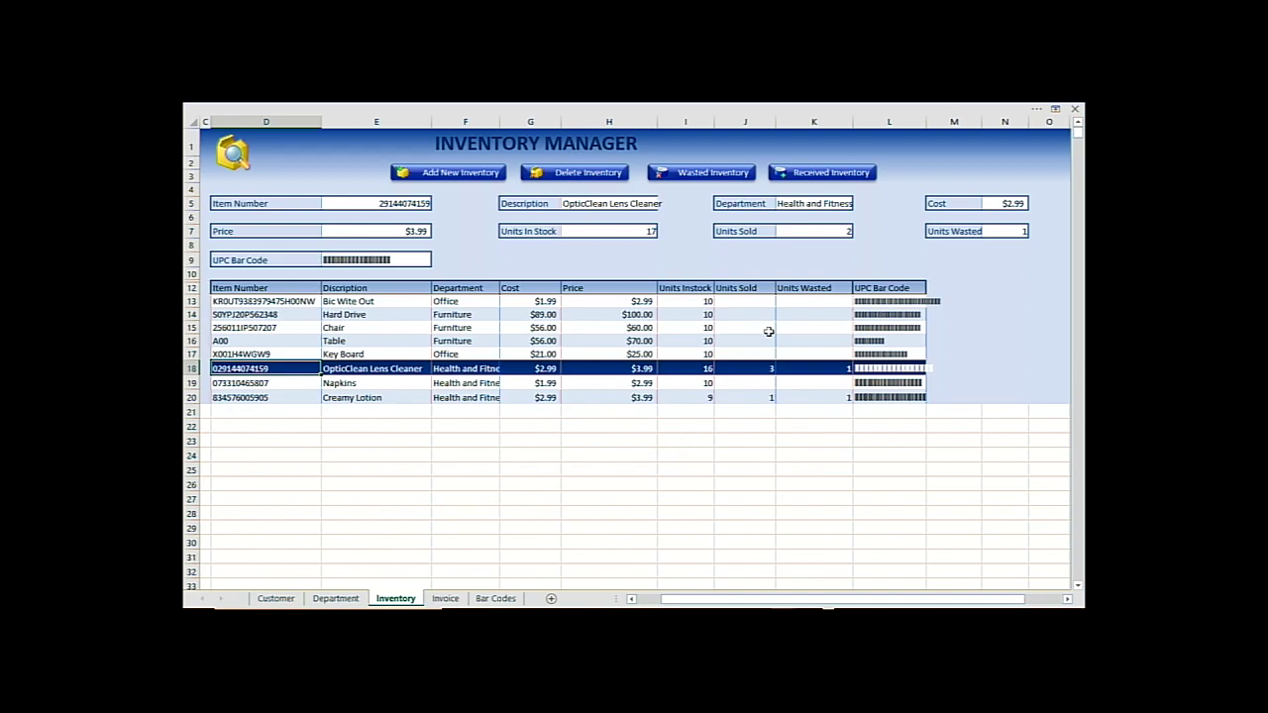
{"action": "left_click", "coordinate": [823, 176]}
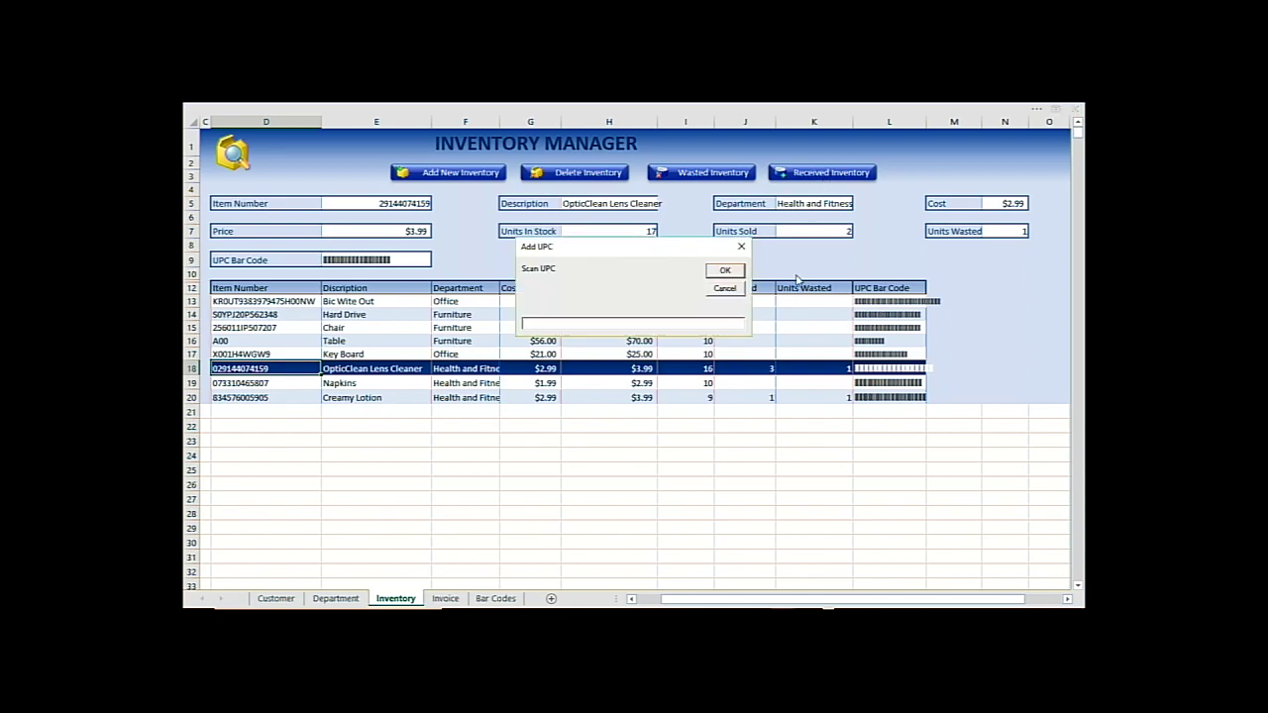
{"action": "type", "text": "029144074159"}
{"action": "key", "text": "Return"}
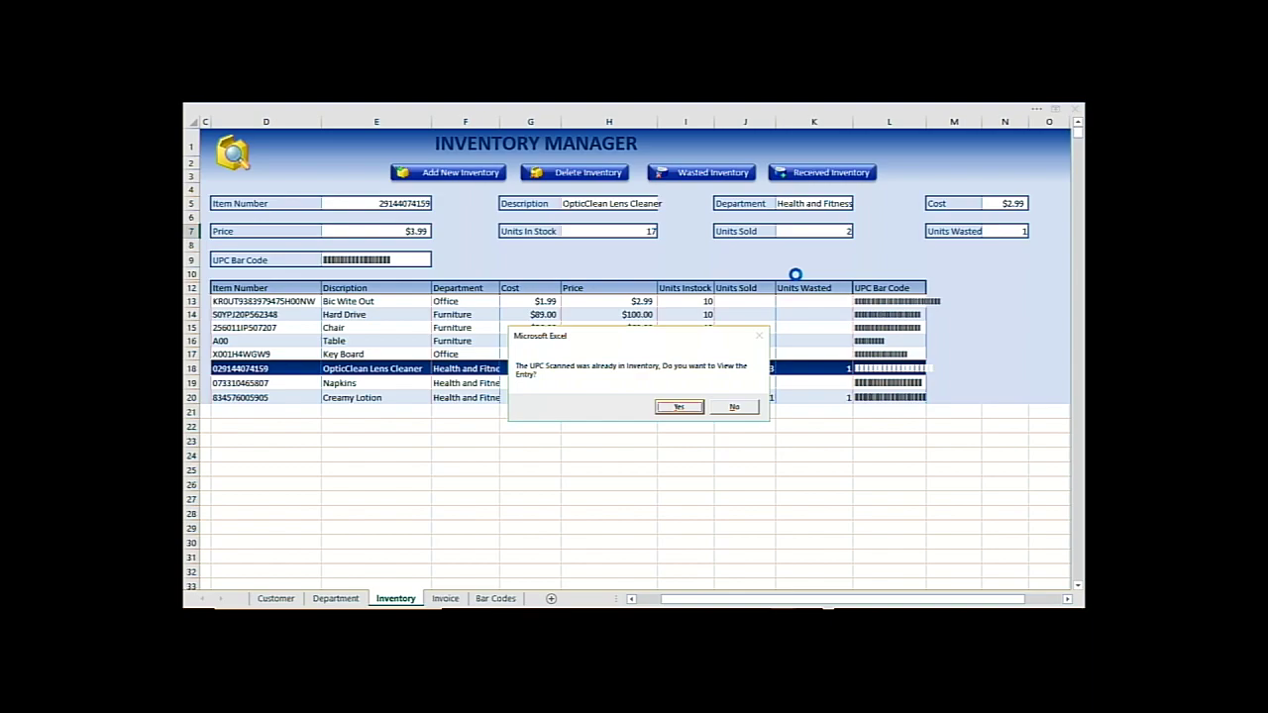
{"action": "left_click", "coordinate": [679, 408]}
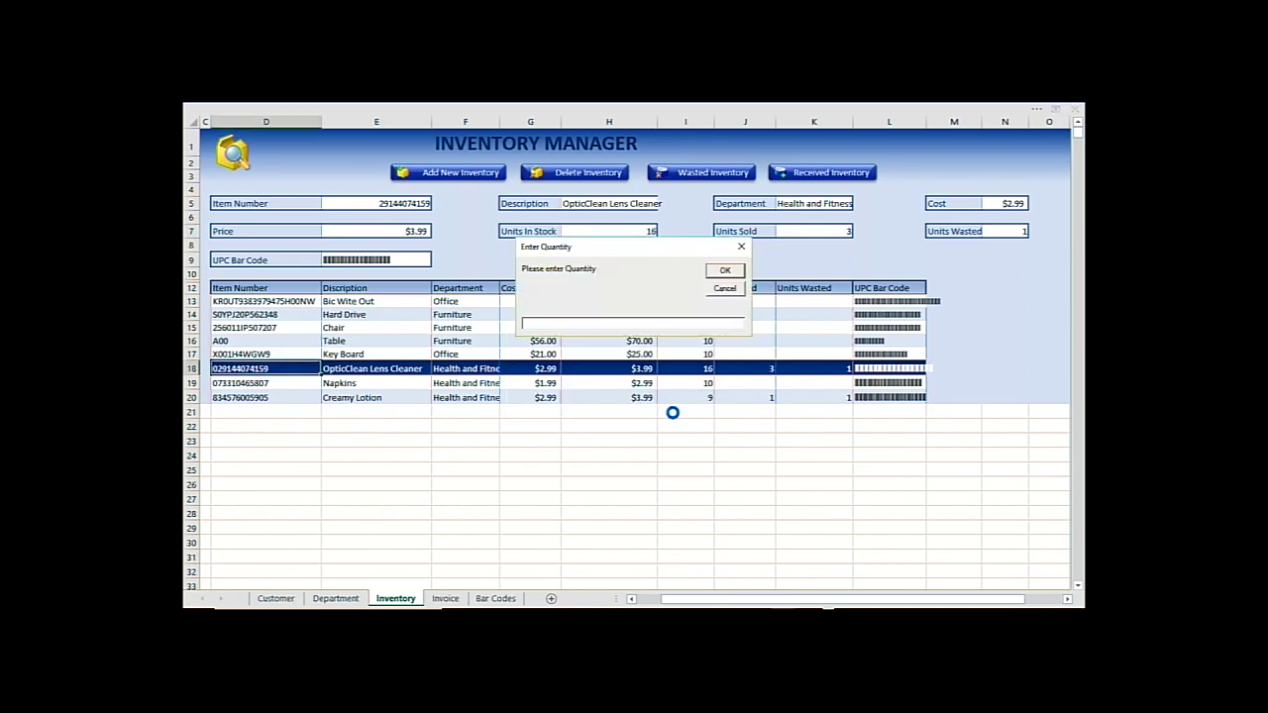
{"action": "type", "text": "10"}
{"action": "key", "text": "Return"}
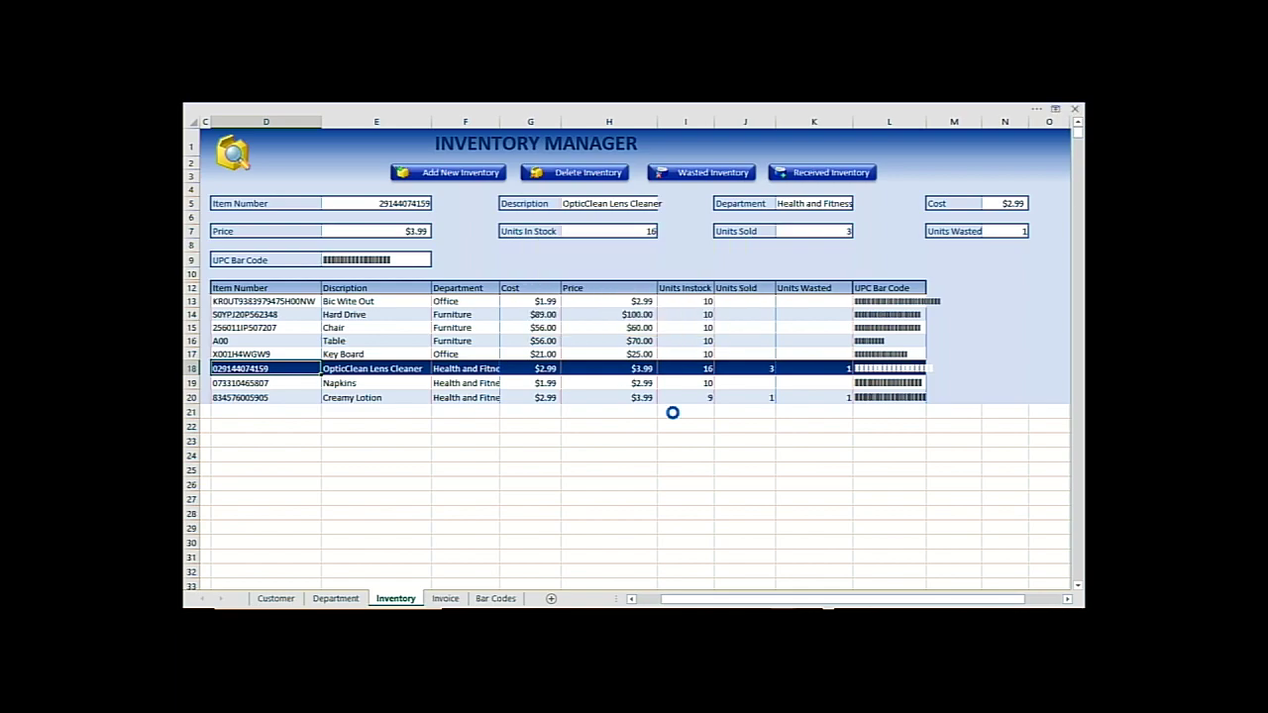
{"action": "left_click", "coordinate": [676, 369]}
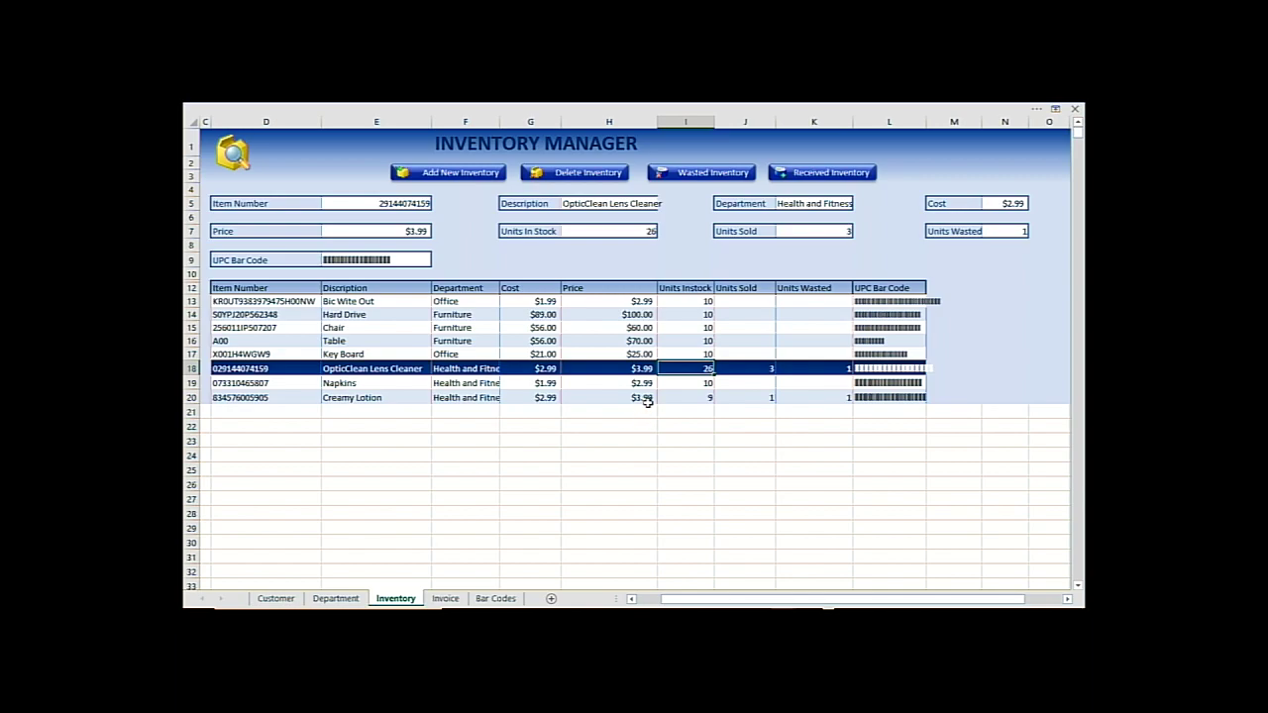
{"action": "left_click", "coordinate": [708, 176]}
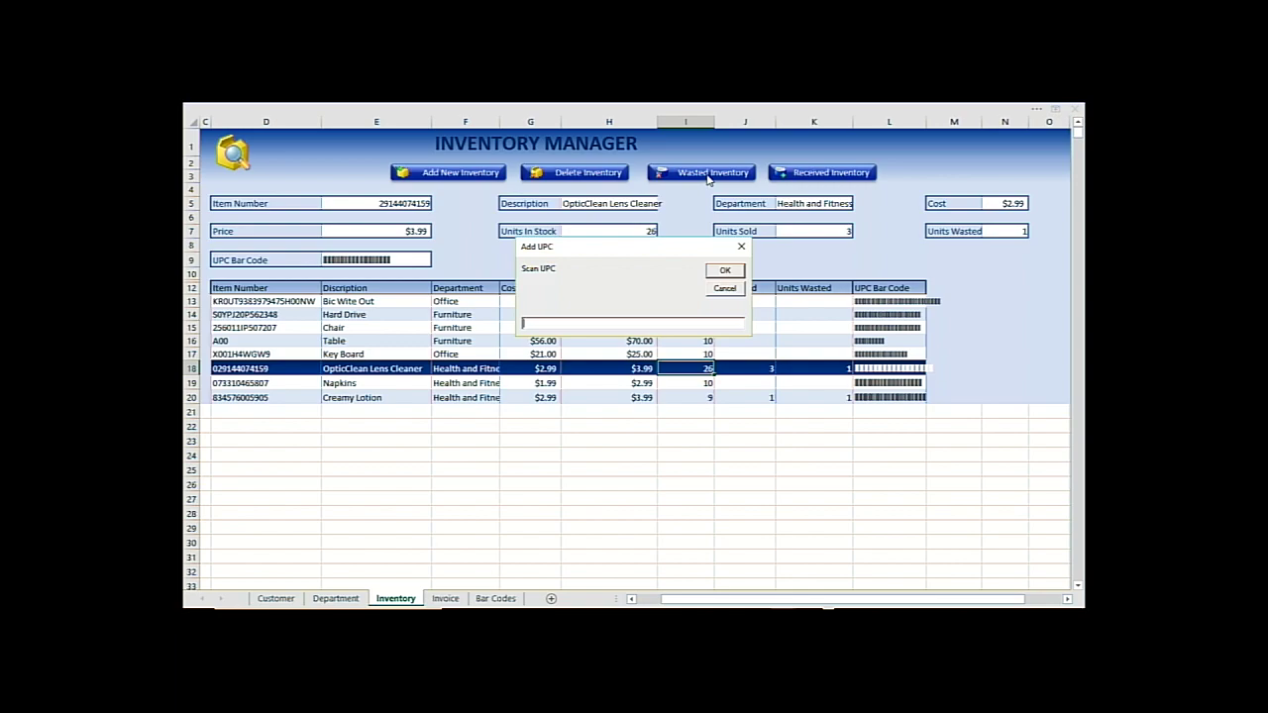
{"action": "type", "text": "029144074159"}
{"action": "key", "text": "Return"}
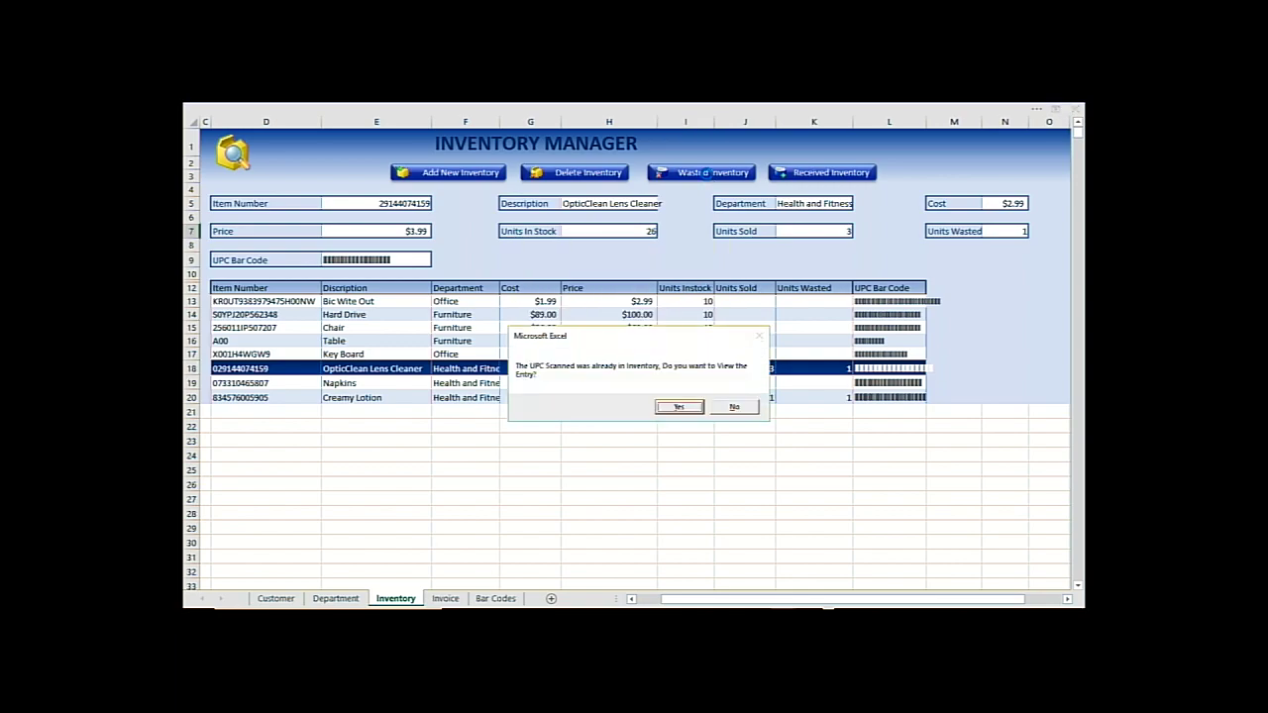
{"action": "key", "text": "Return"}
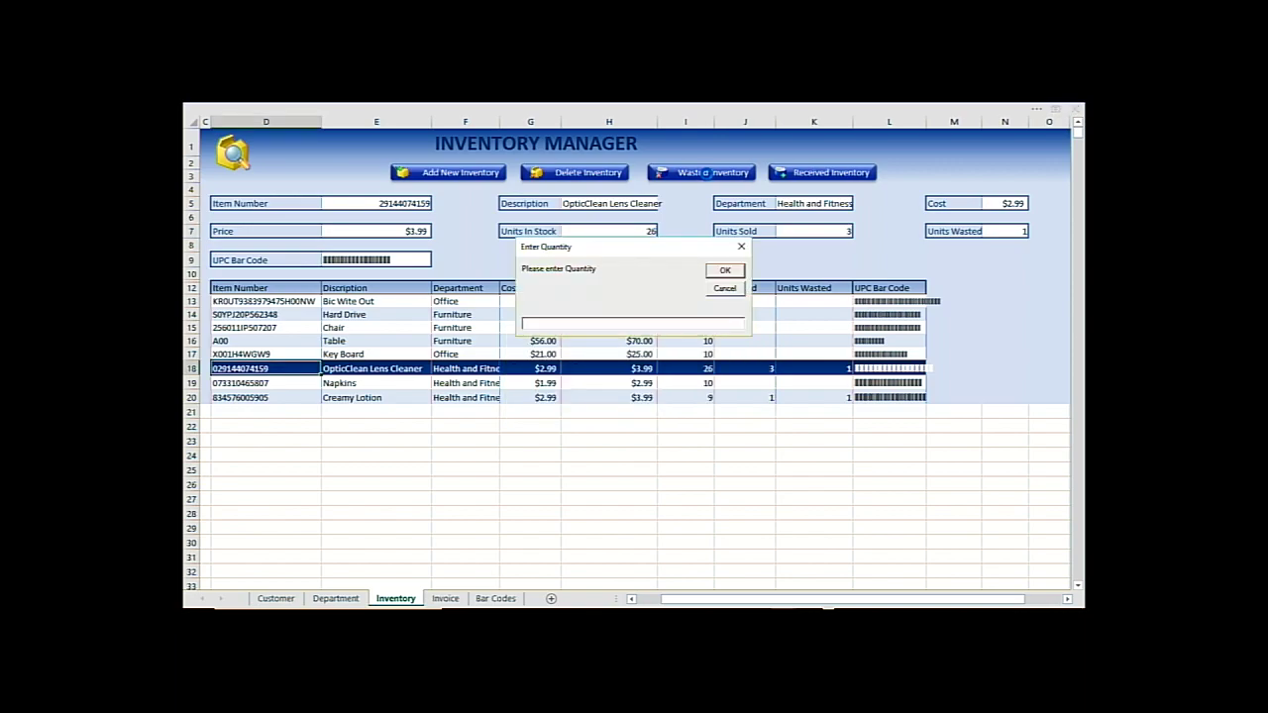
{"action": "type", "text": "1"}
{"action": "key", "text": "Return"}
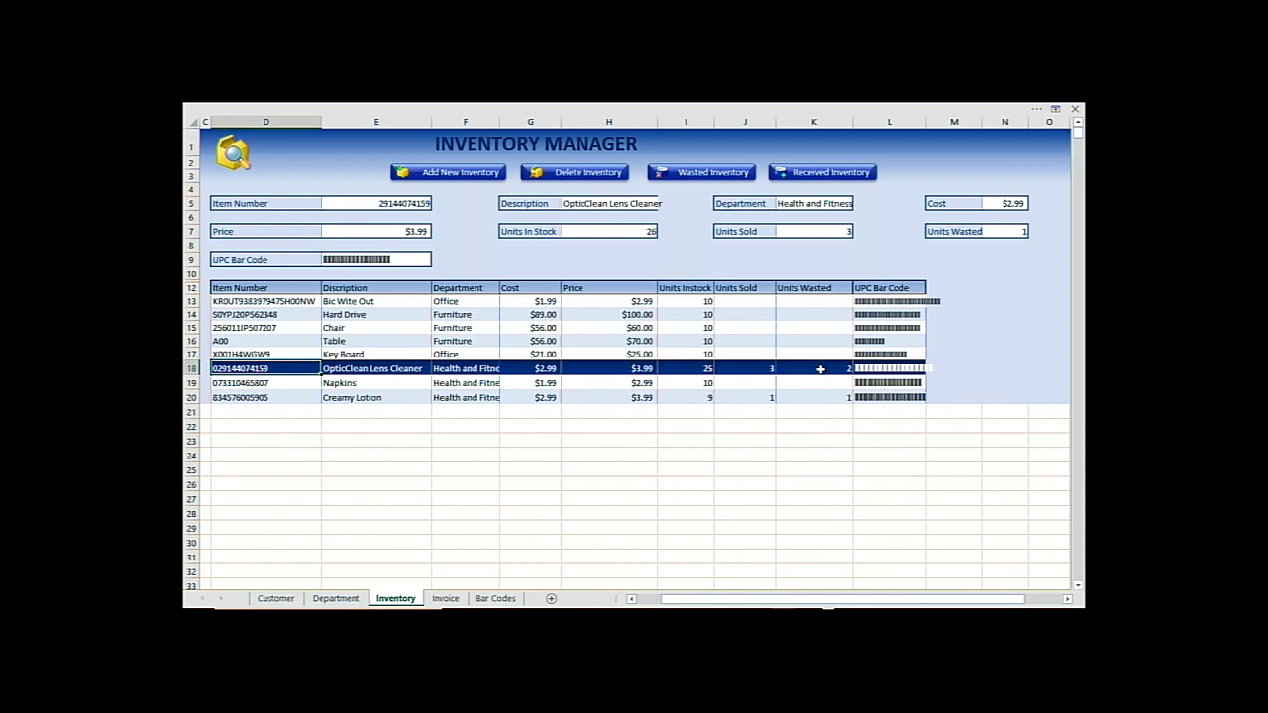
Set the invoice's Sold To customer to the first customer in the list.
{"action": "left_click", "coordinate": [446, 597]}
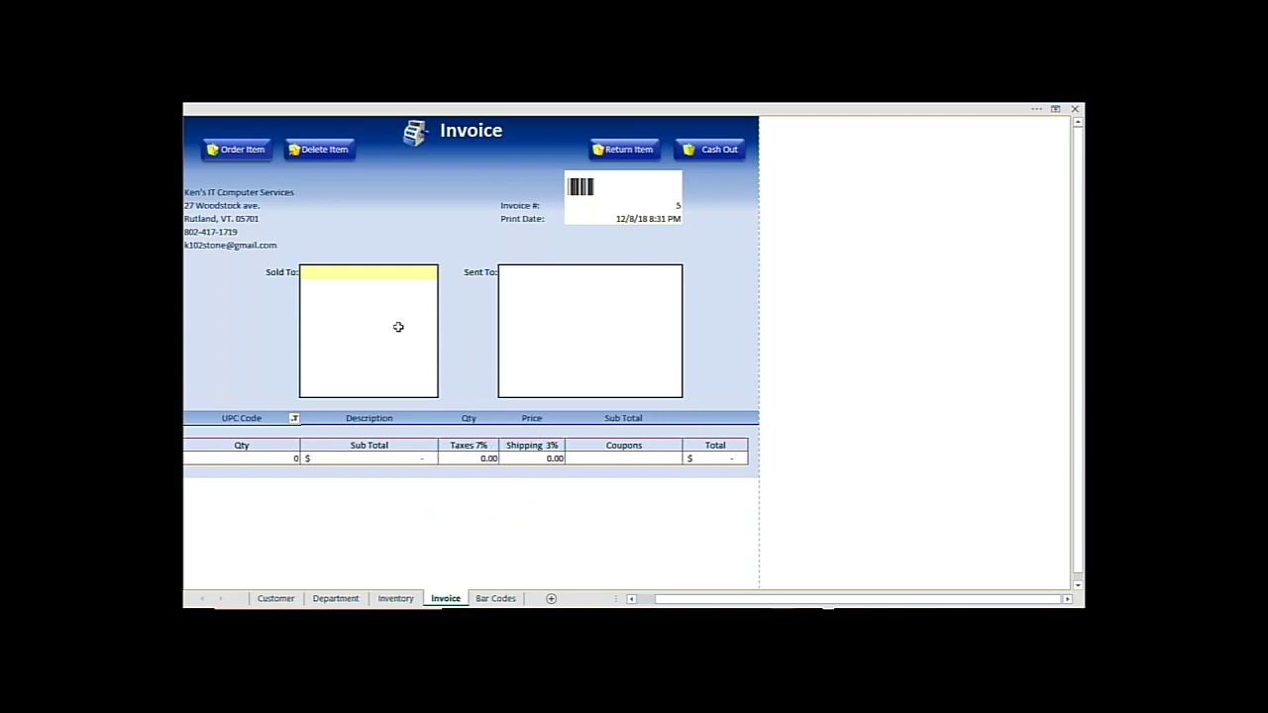
{"action": "left_click", "coordinate": [414, 272]}
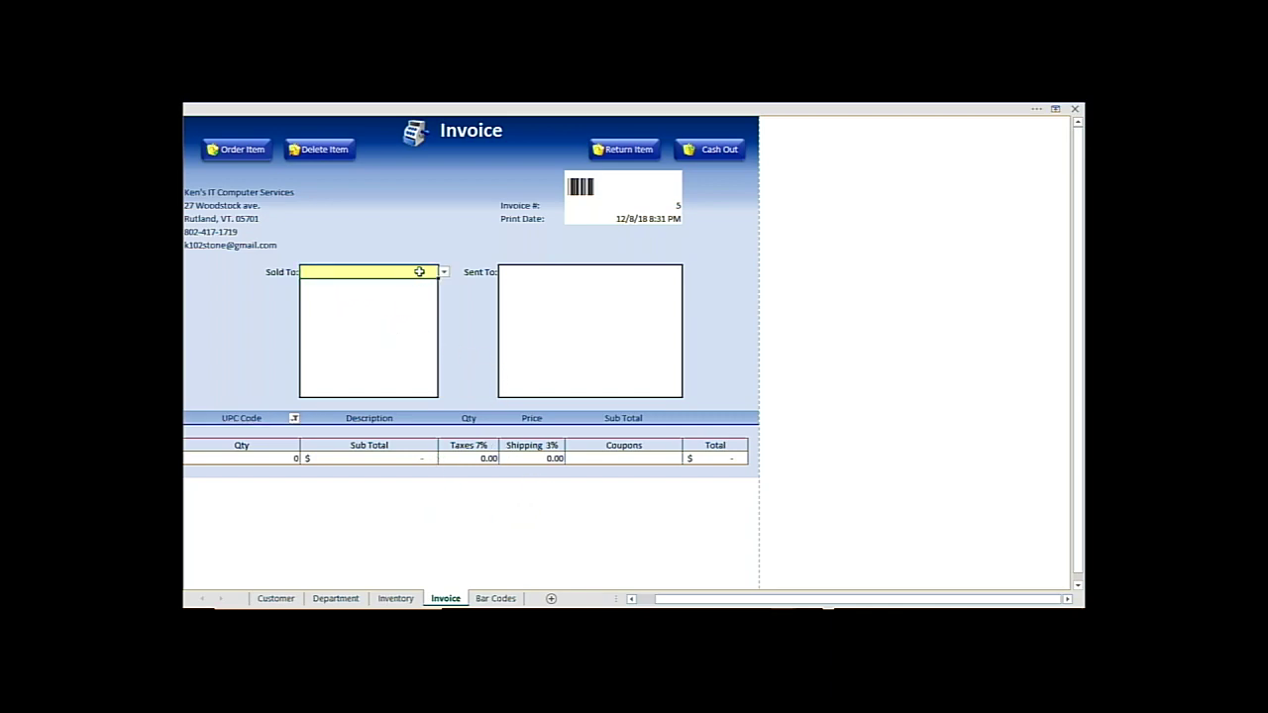
{"action": "left_click", "coordinate": [445, 272]}
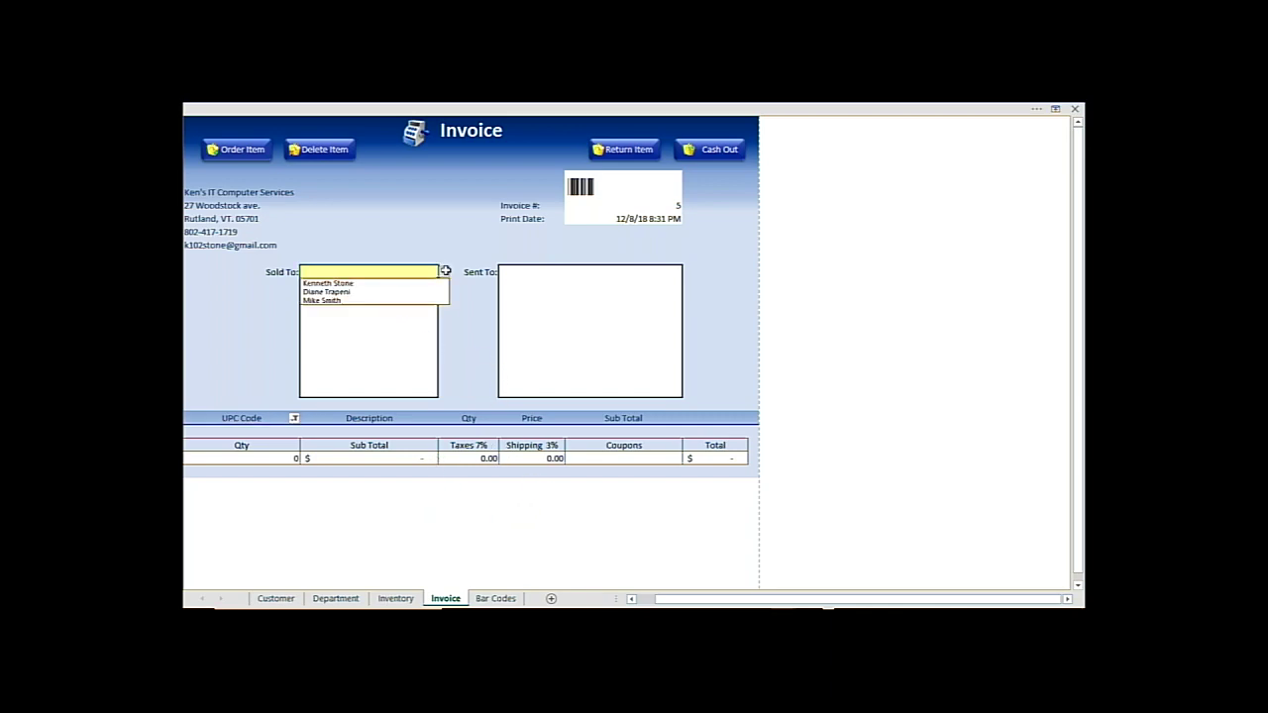
{"action": "left_click", "coordinate": [387, 284]}
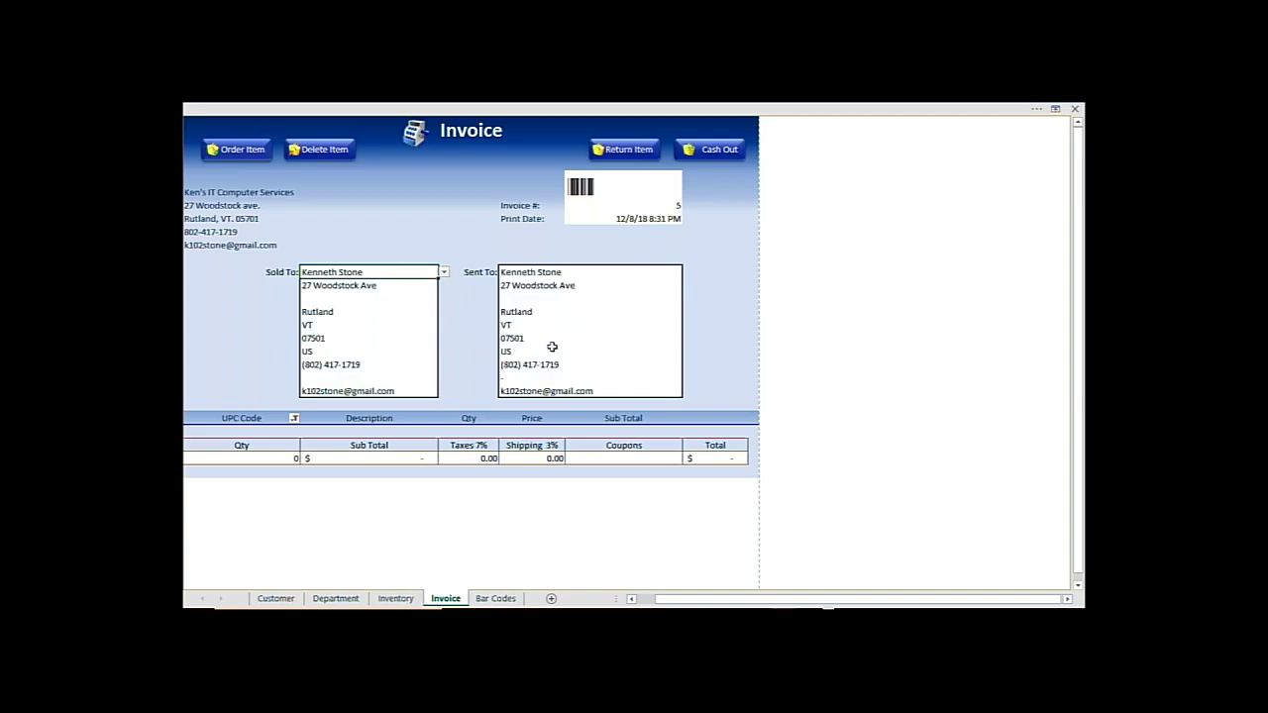
{"action": "left_click", "coordinate": [219, 150]}
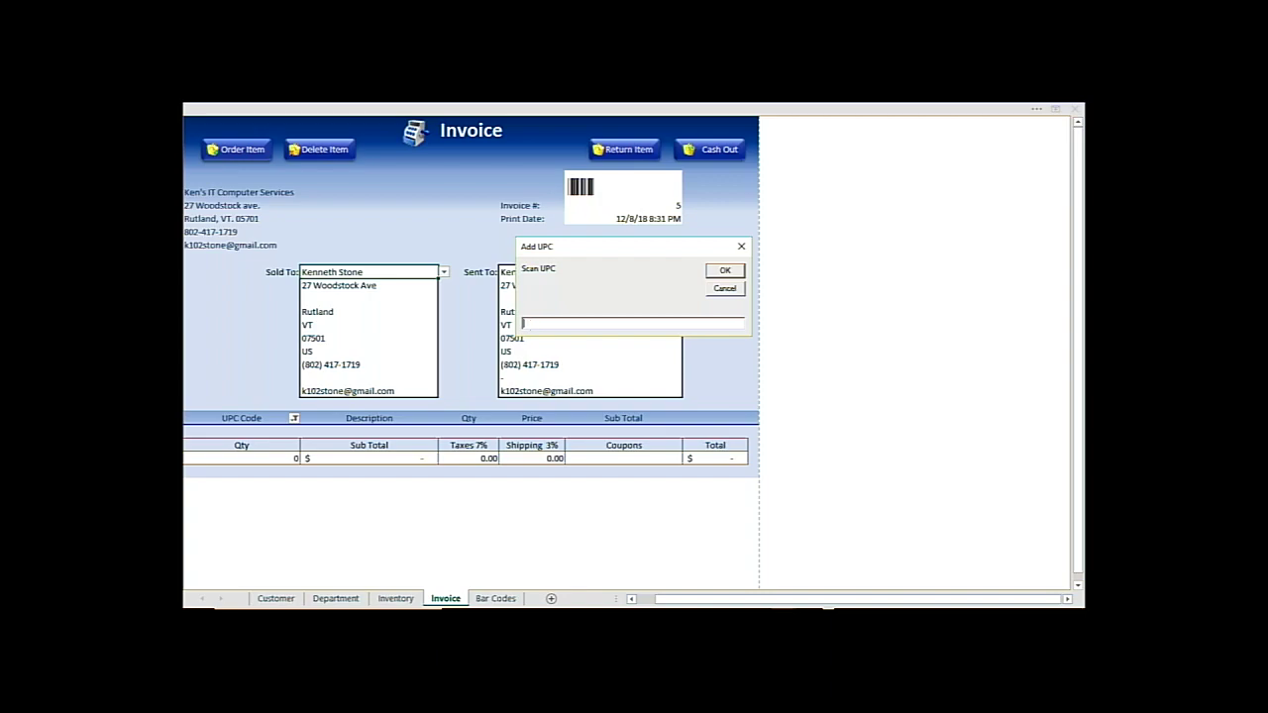
{"action": "type", "text": "029144074159"}
{"action": "key", "text": "Return"}
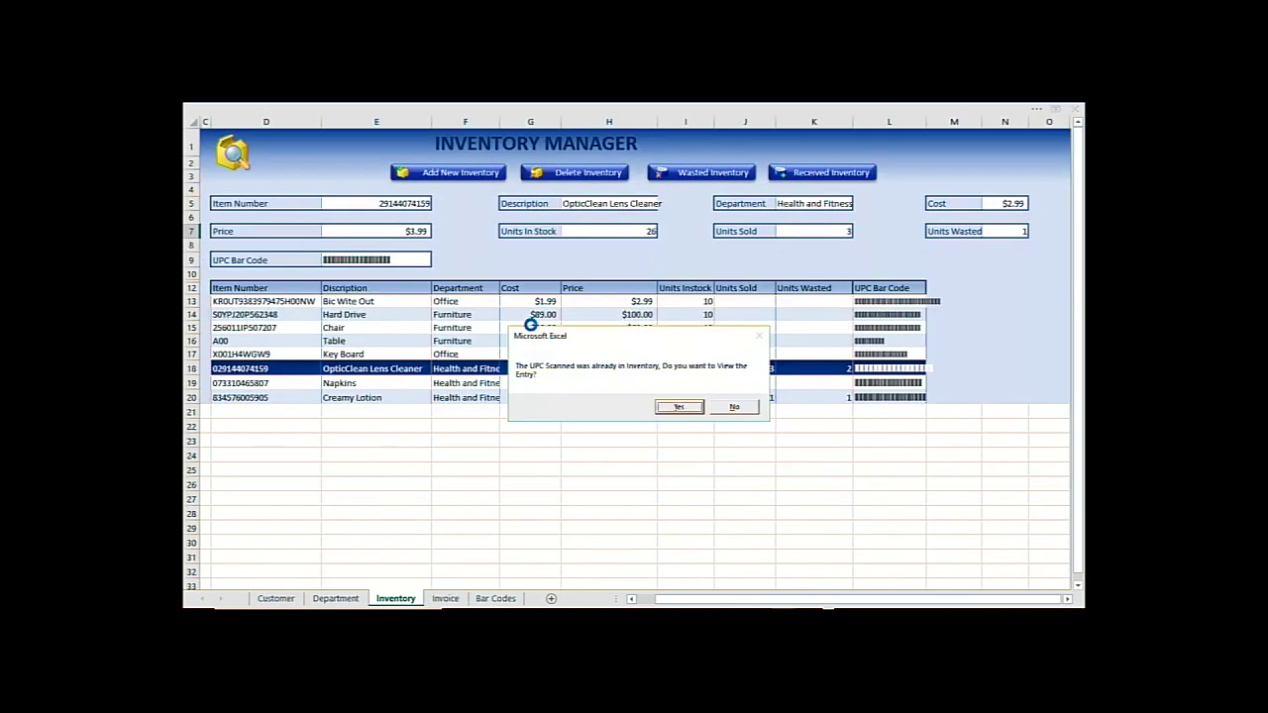
{"action": "left_click", "coordinate": [679, 407]}
{"action": "type", "text": "5"}
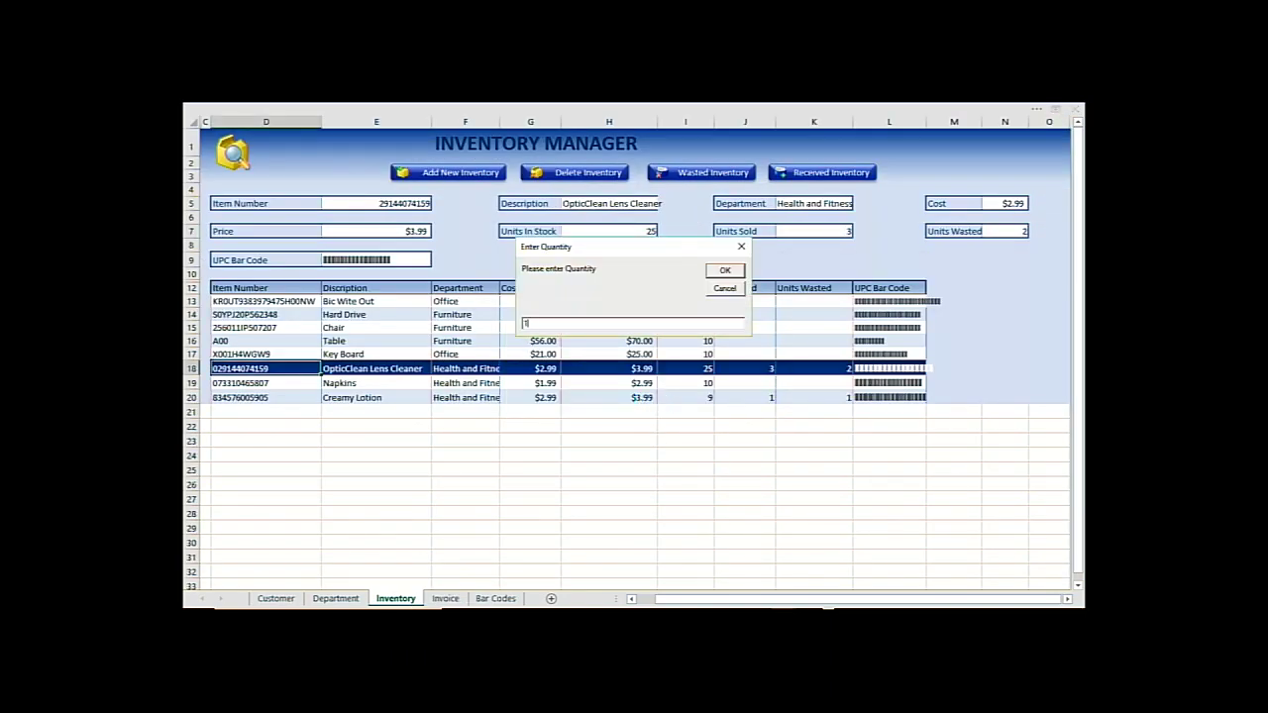
{"action": "key", "text": "Return"}
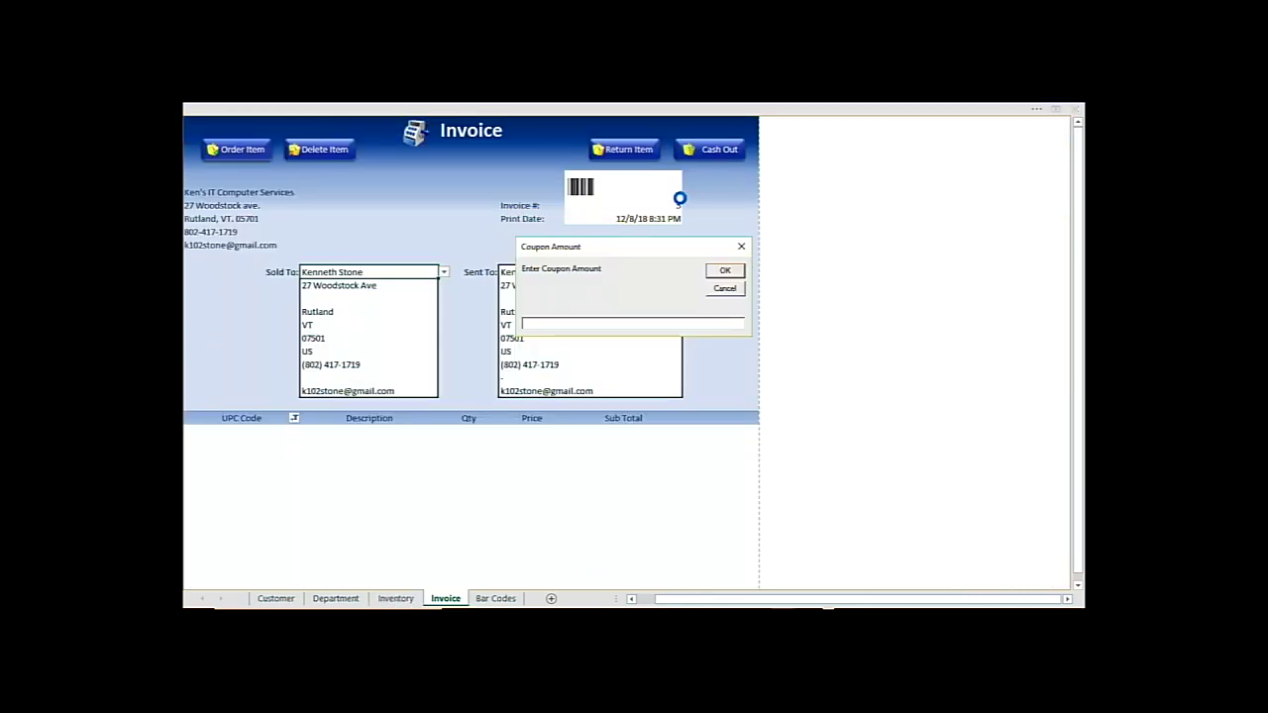
{"action": "key", "text": "Return"}
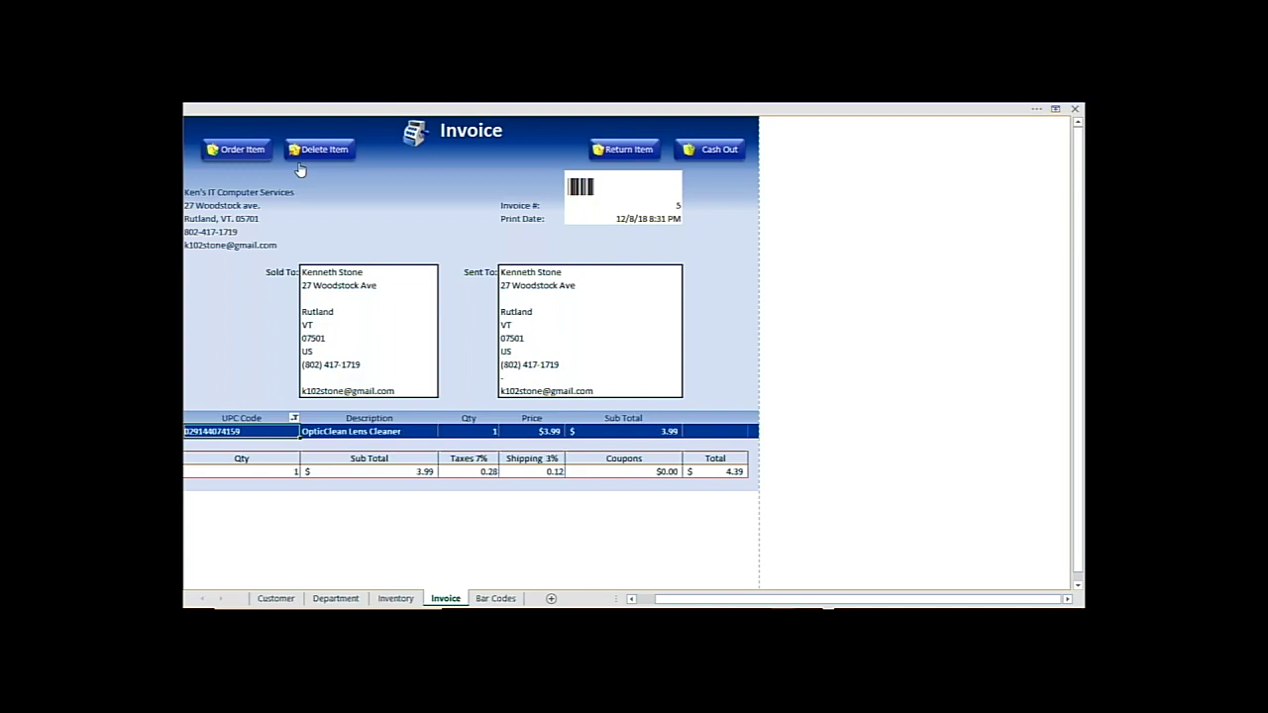
Add one Creamy Lotion with a $0.50 coupon, then delete the OpticClean Lens Cleaner line.
{"action": "left_click", "coordinate": [254, 156]}
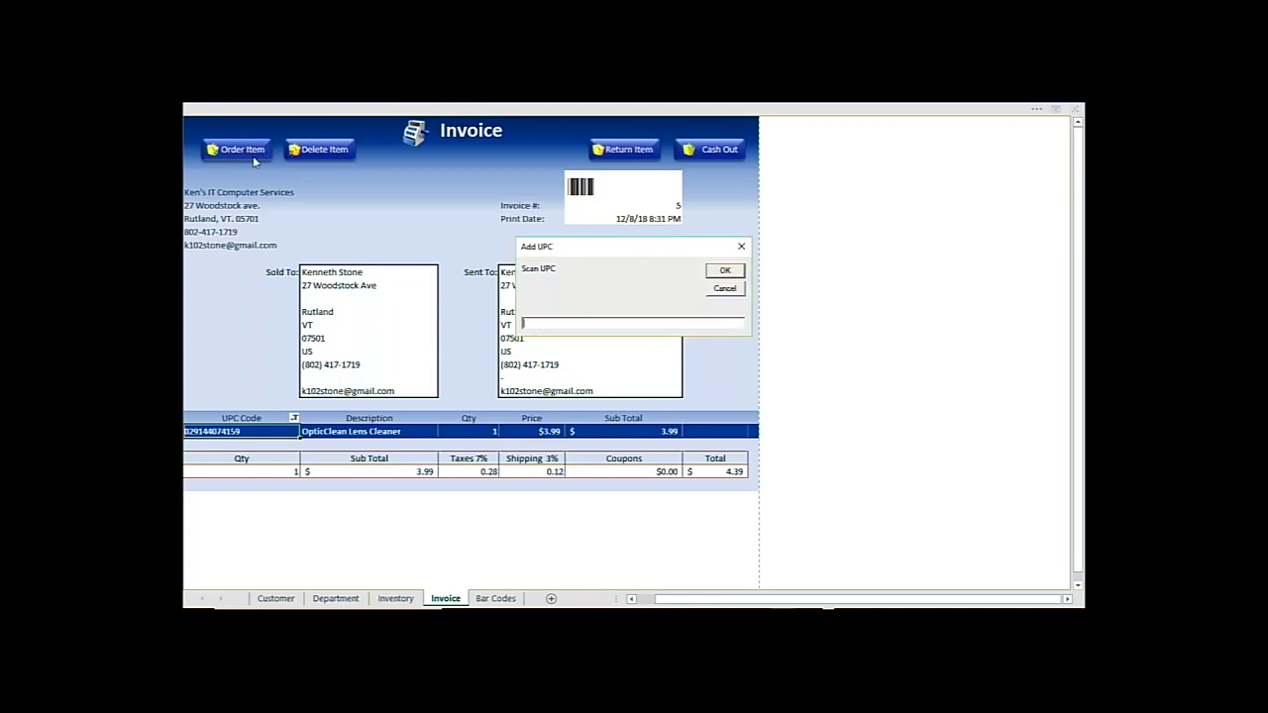
{"action": "type", "text": "029144074159"}
{"action": "key", "text": "Return"}
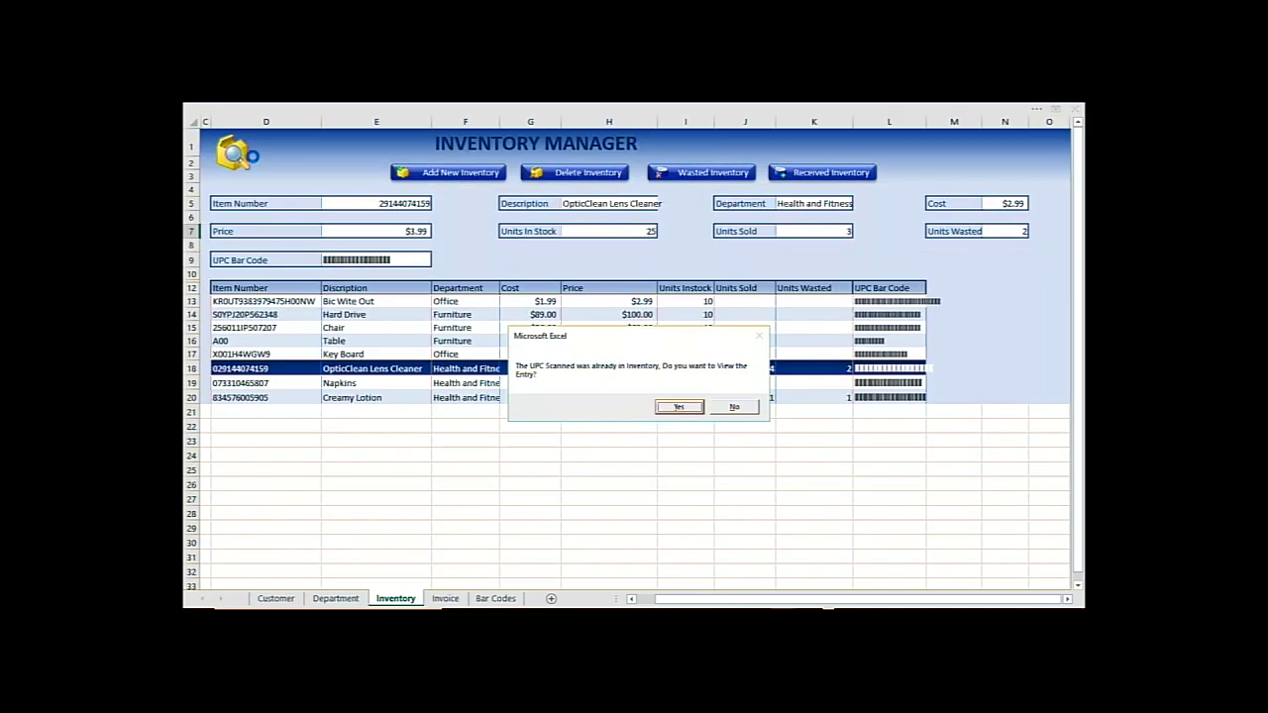
{"action": "left_click", "coordinate": [682, 406]}
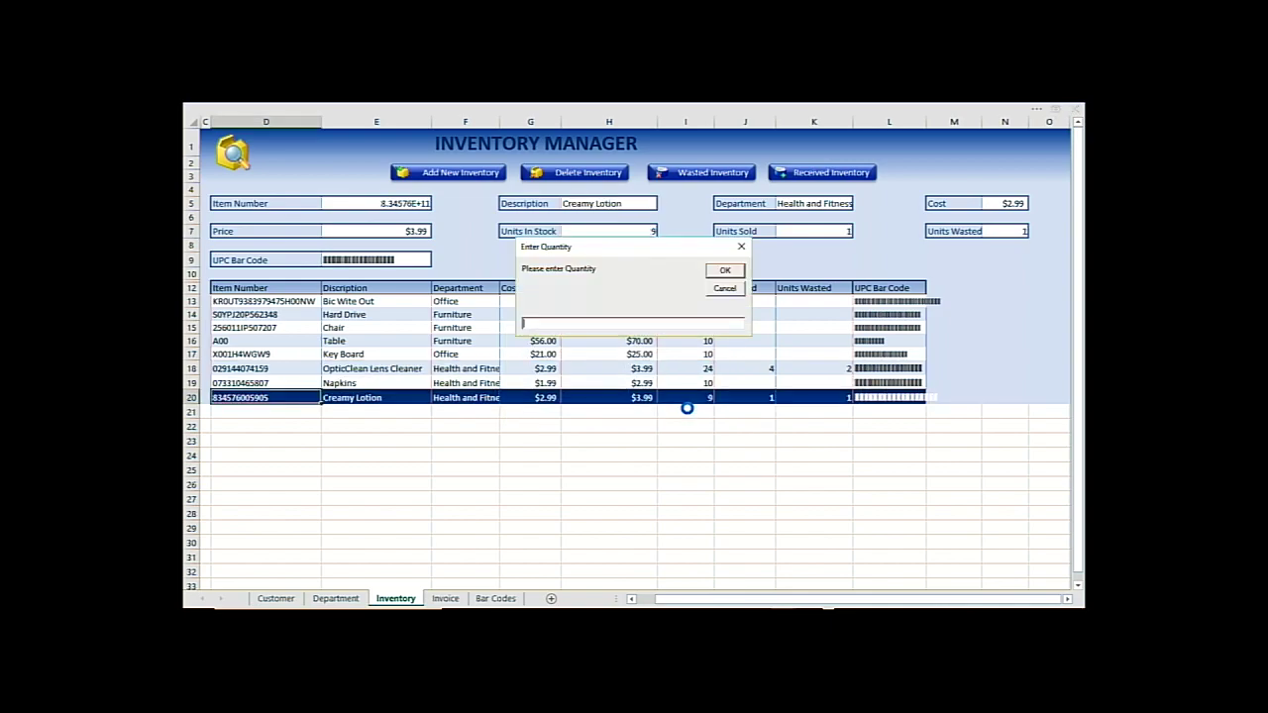
{"action": "type", "text": "1"}
{"action": "key", "text": "Return"}
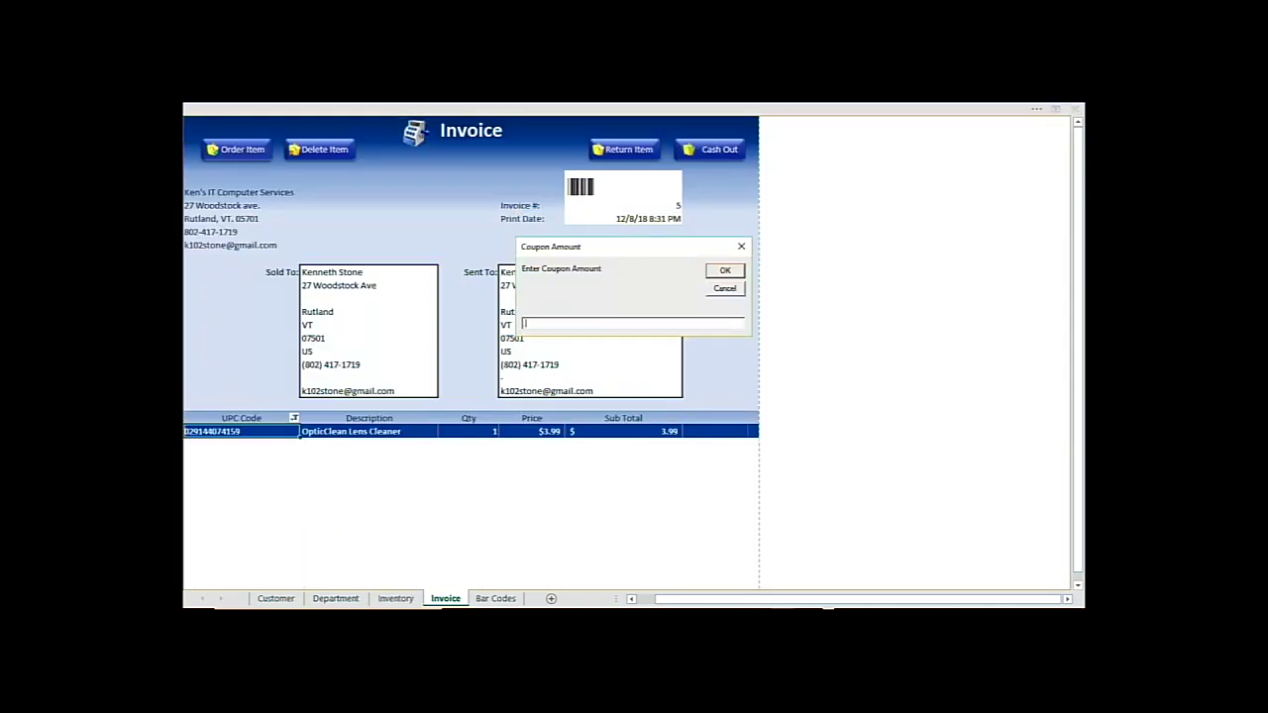
{"action": "type", "text": "50"}
{"action": "key", "text": "Return"}
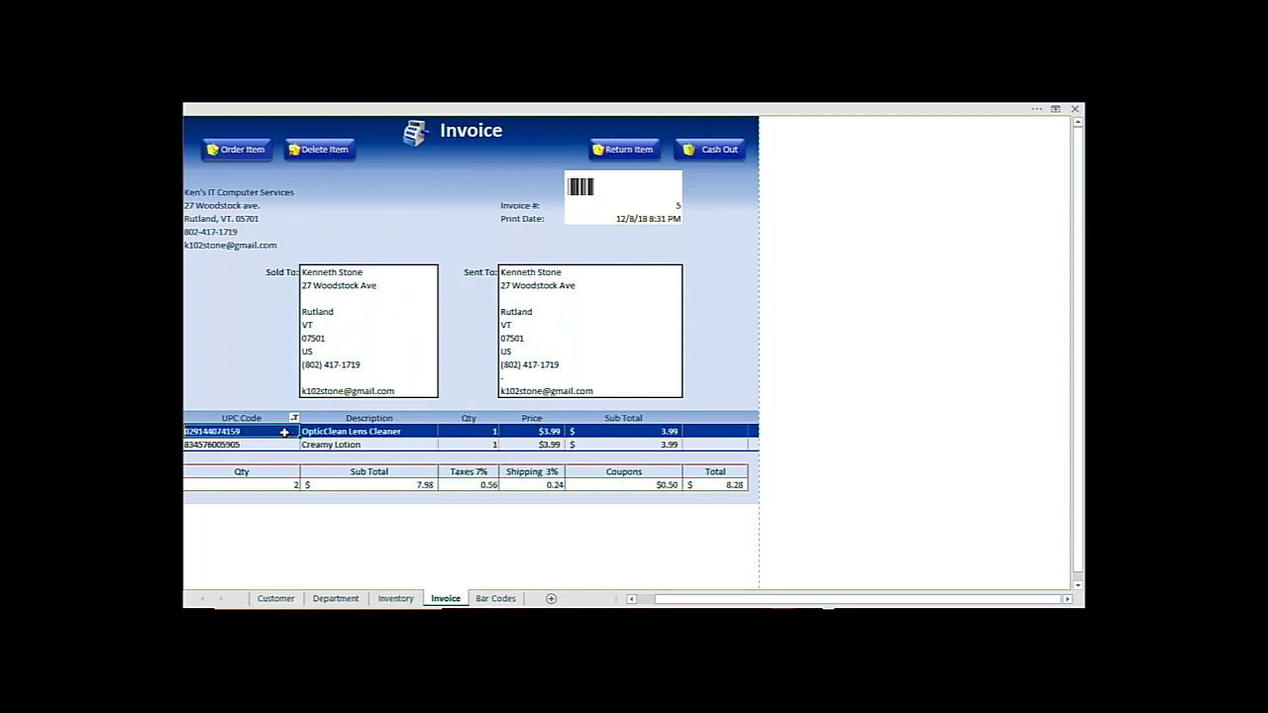
{"action": "left_click", "coordinate": [319, 149]}
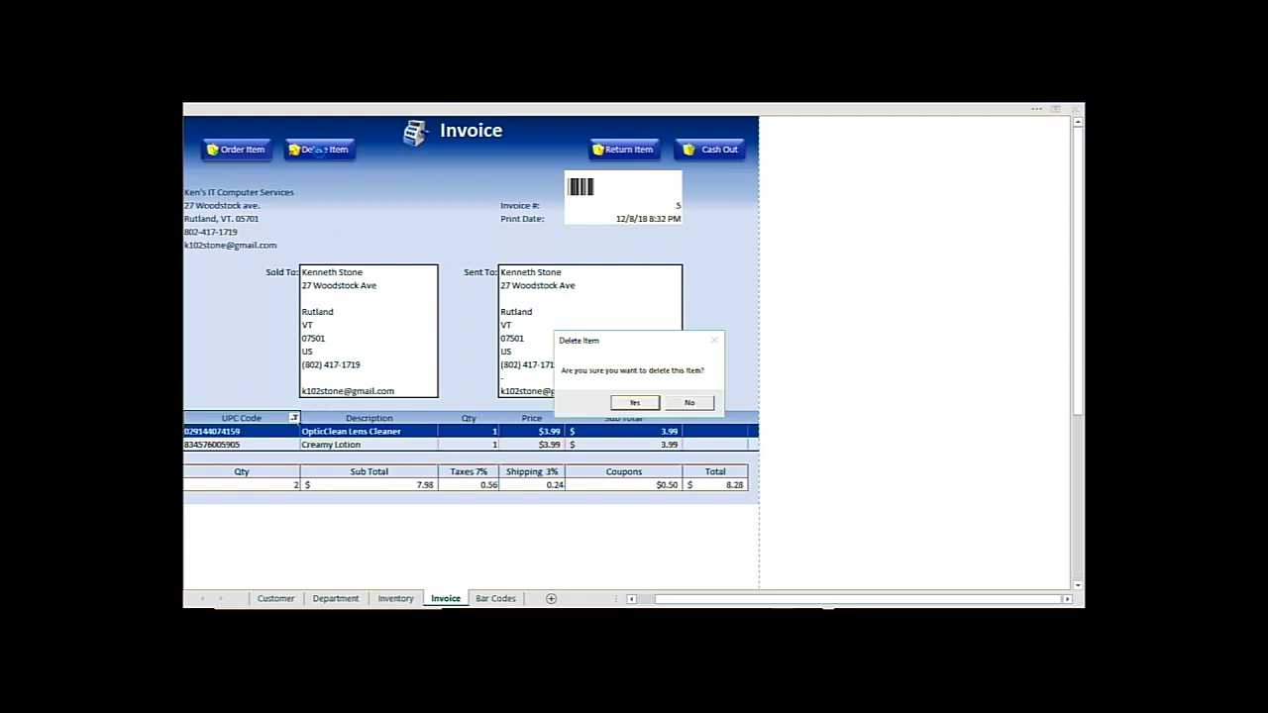
{"action": "left_click", "coordinate": [636, 403]}
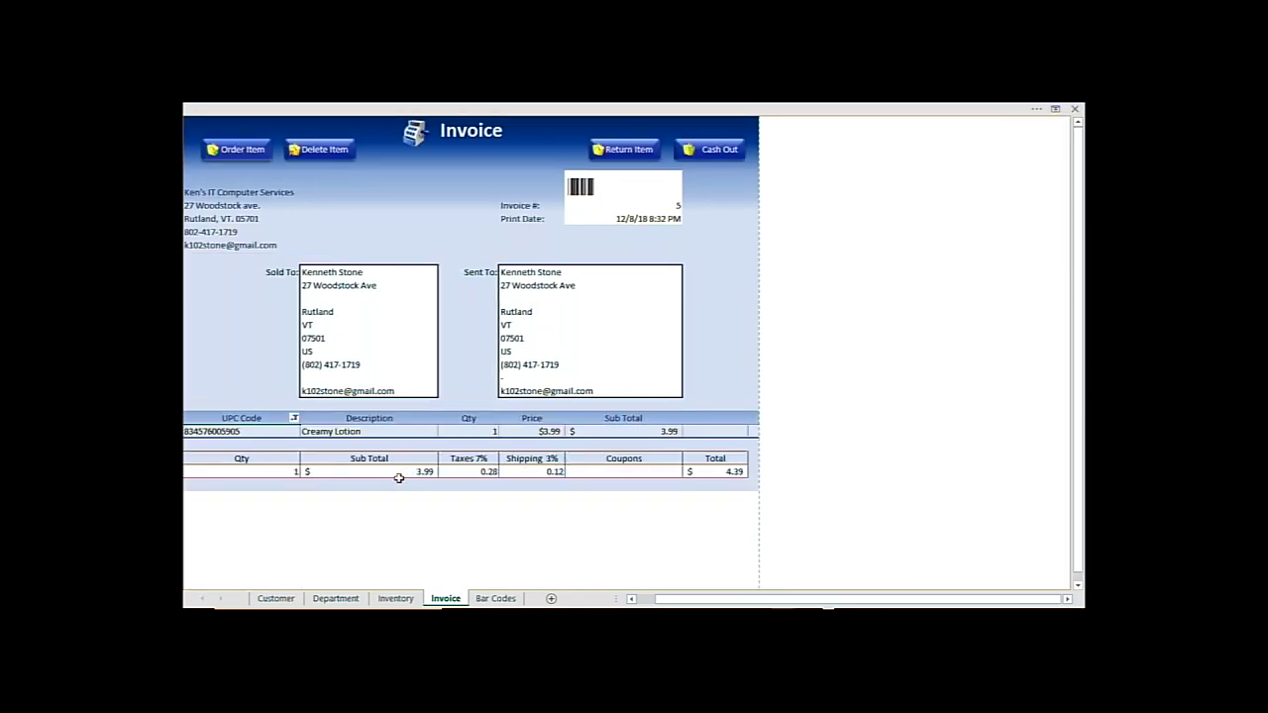
{"action": "left_click", "coordinate": [406, 598]}
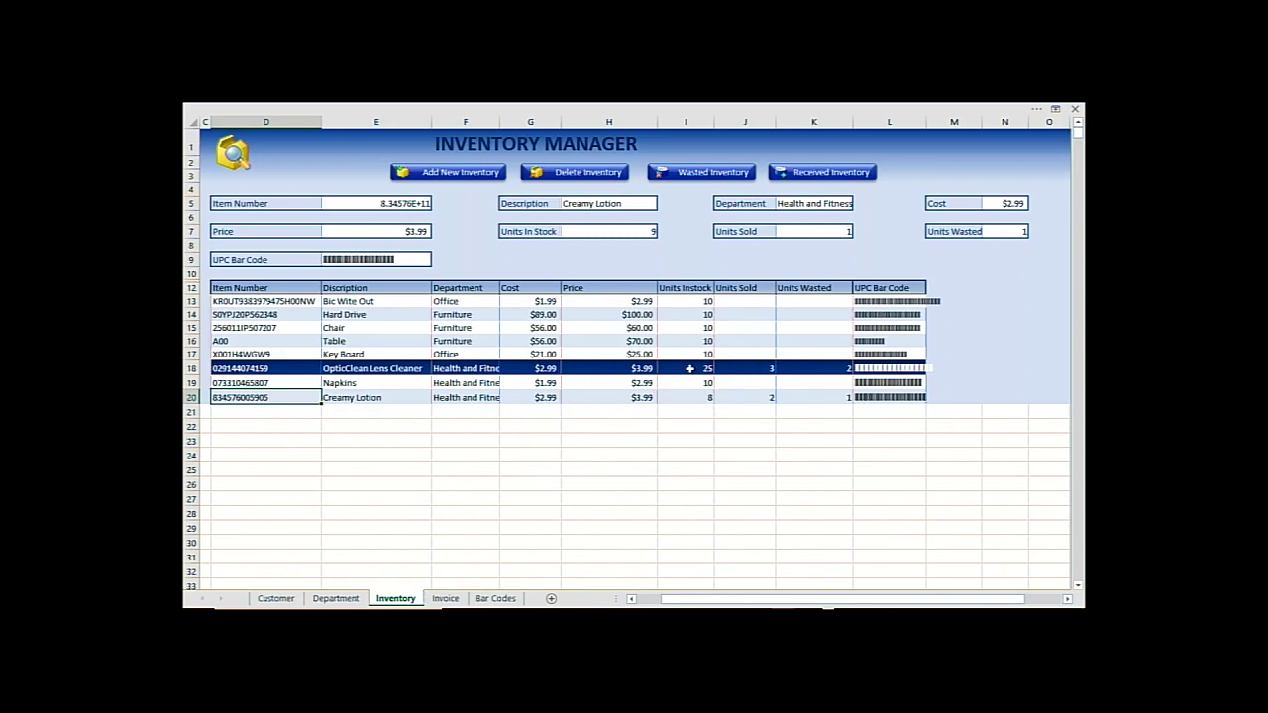
{"action": "left_click", "coordinate": [446, 599]}
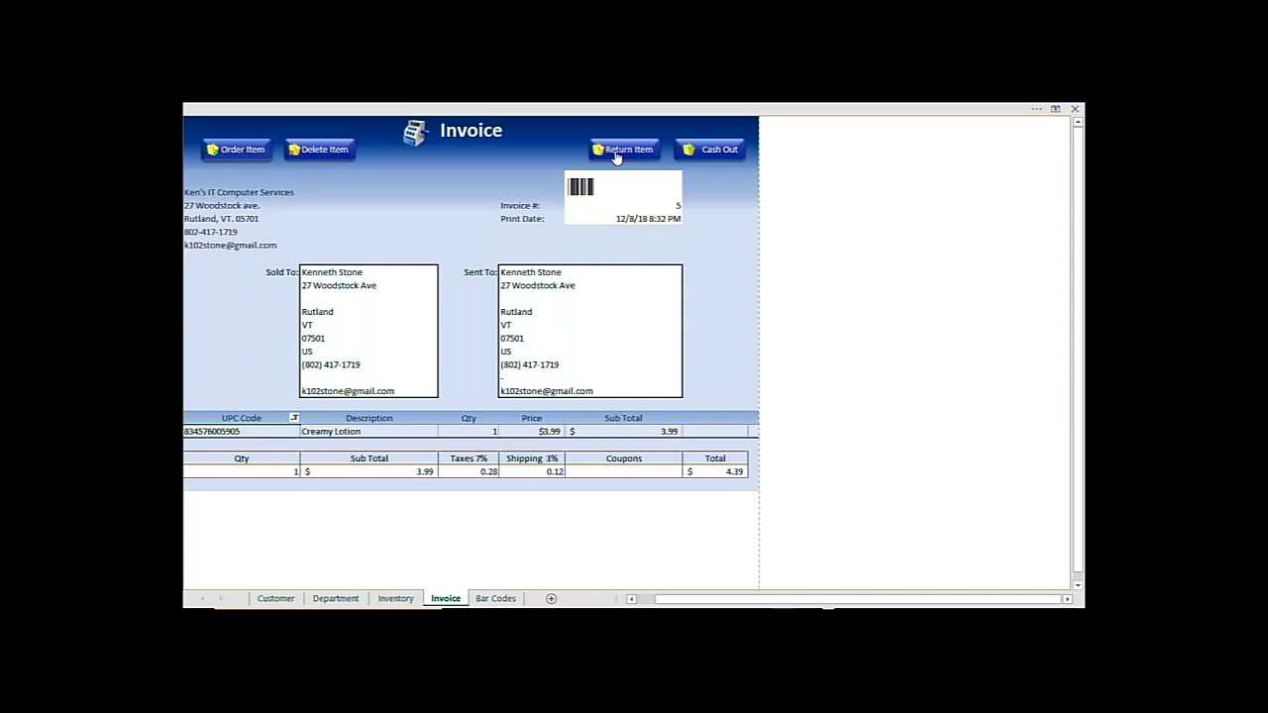
{"action": "left_click", "coordinate": [709, 148]}
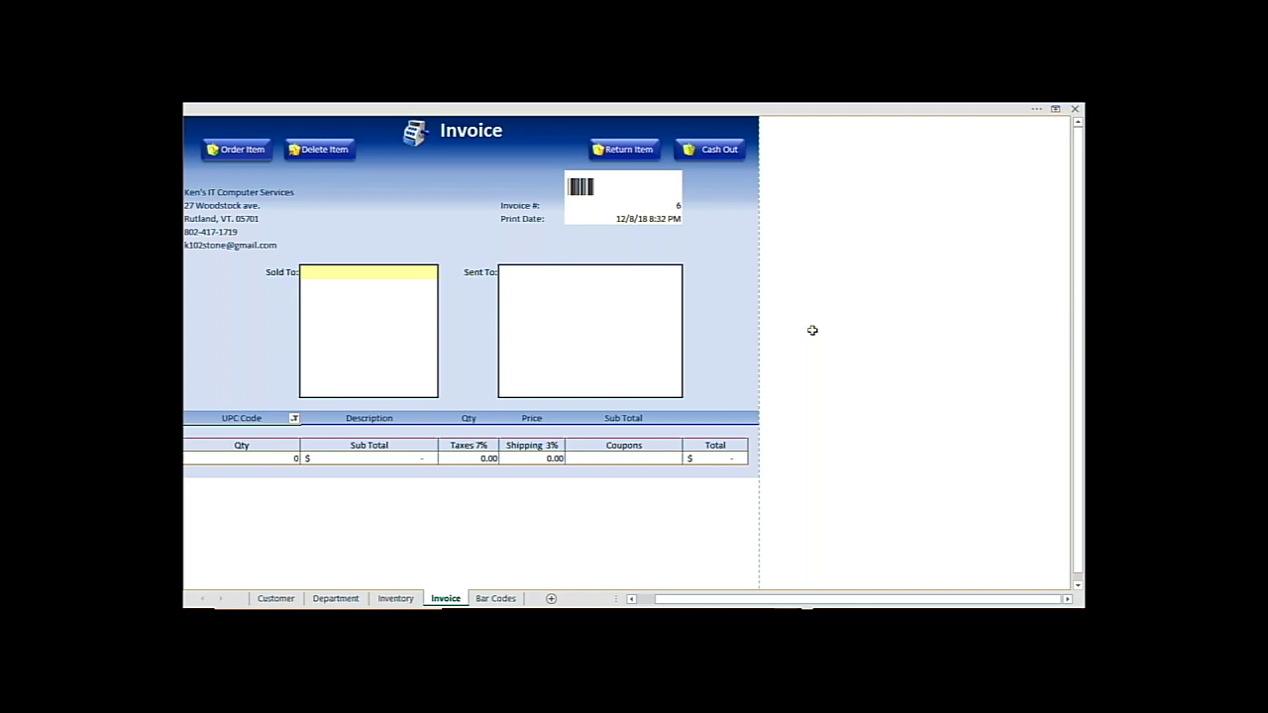
{"action": "left_click", "coordinate": [627, 150]}
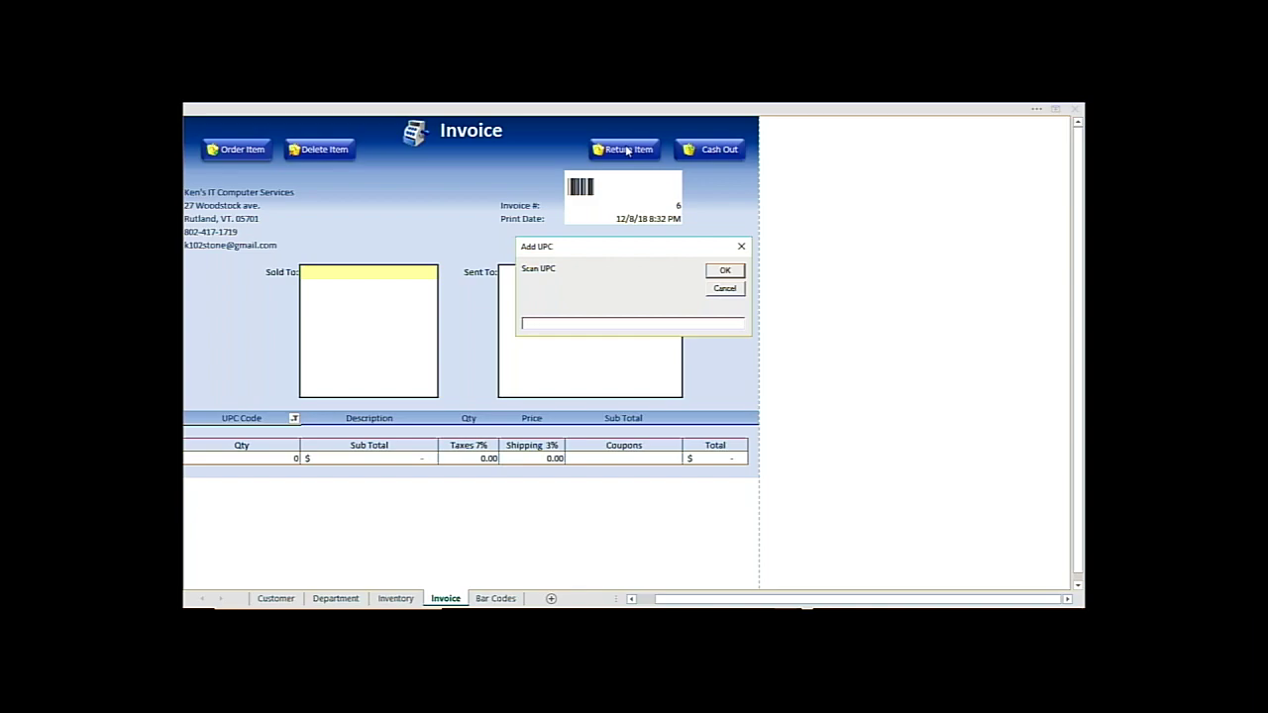
{"action": "type", "text": "834576005905"}
{"action": "key", "text": "Return"}
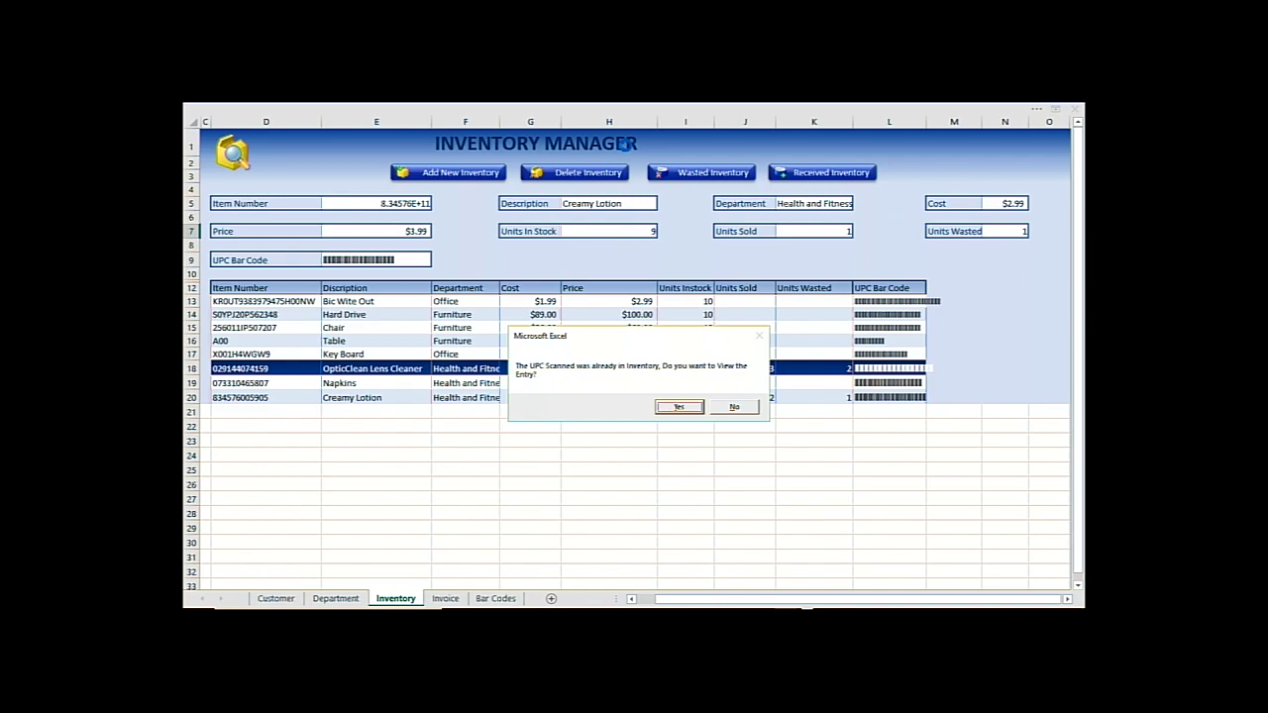
{"action": "left_click", "coordinate": [674, 407]}
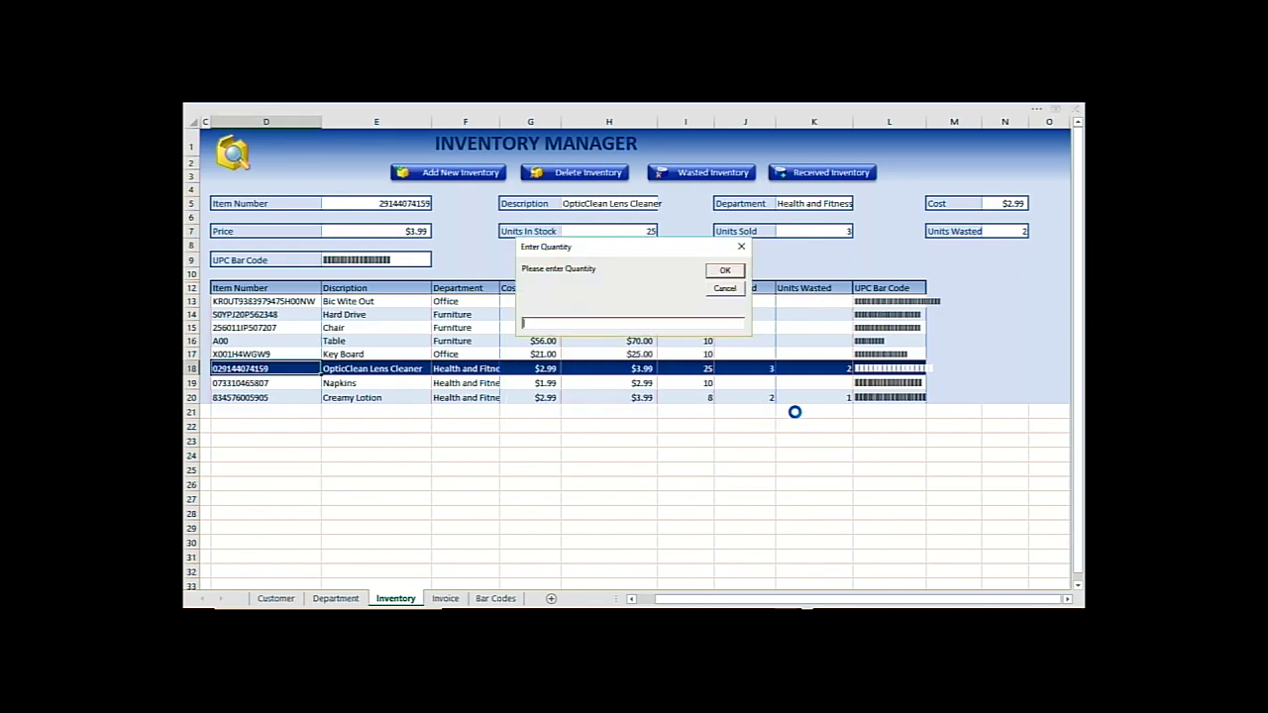
{"action": "key", "text": "Return"}
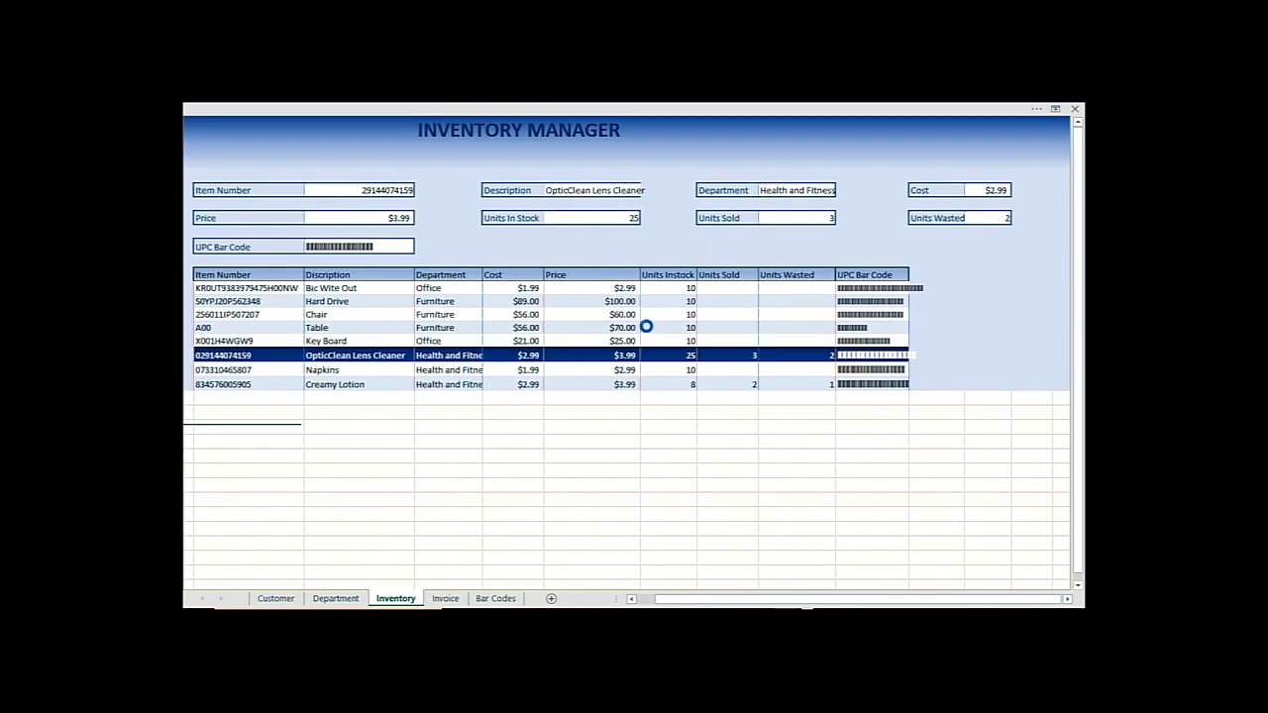
{"action": "left_click", "coordinate": [395, 598]}
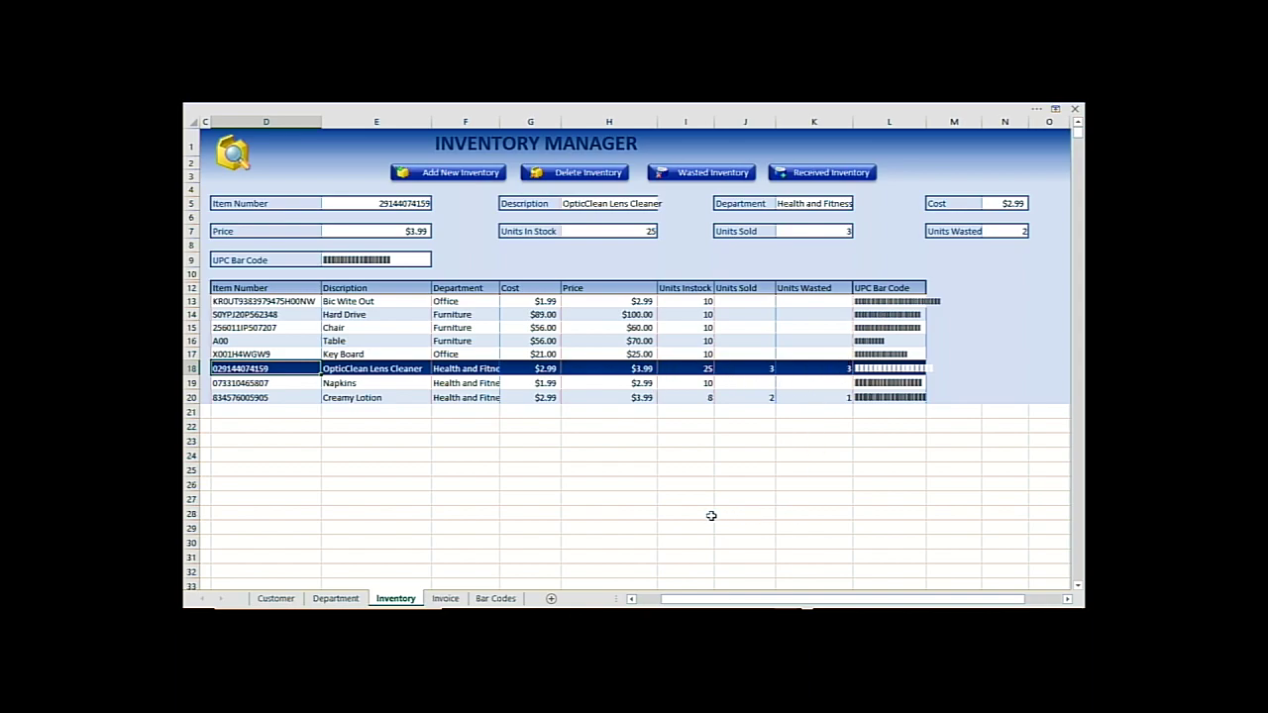
Look at the Invoice and Bar Codes sheets, ending back on Invoice 6's refund line.
{"action": "left_click", "coordinate": [445, 598]}
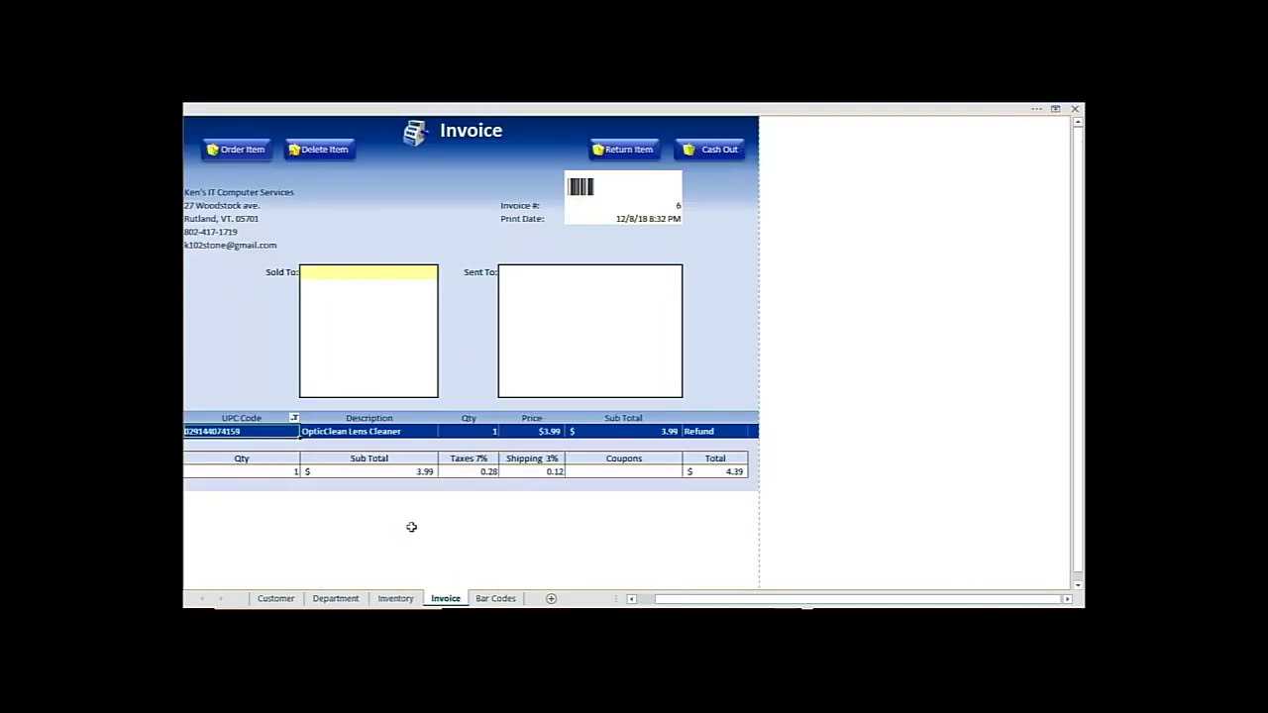
{"action": "left_click", "coordinate": [493, 599]}
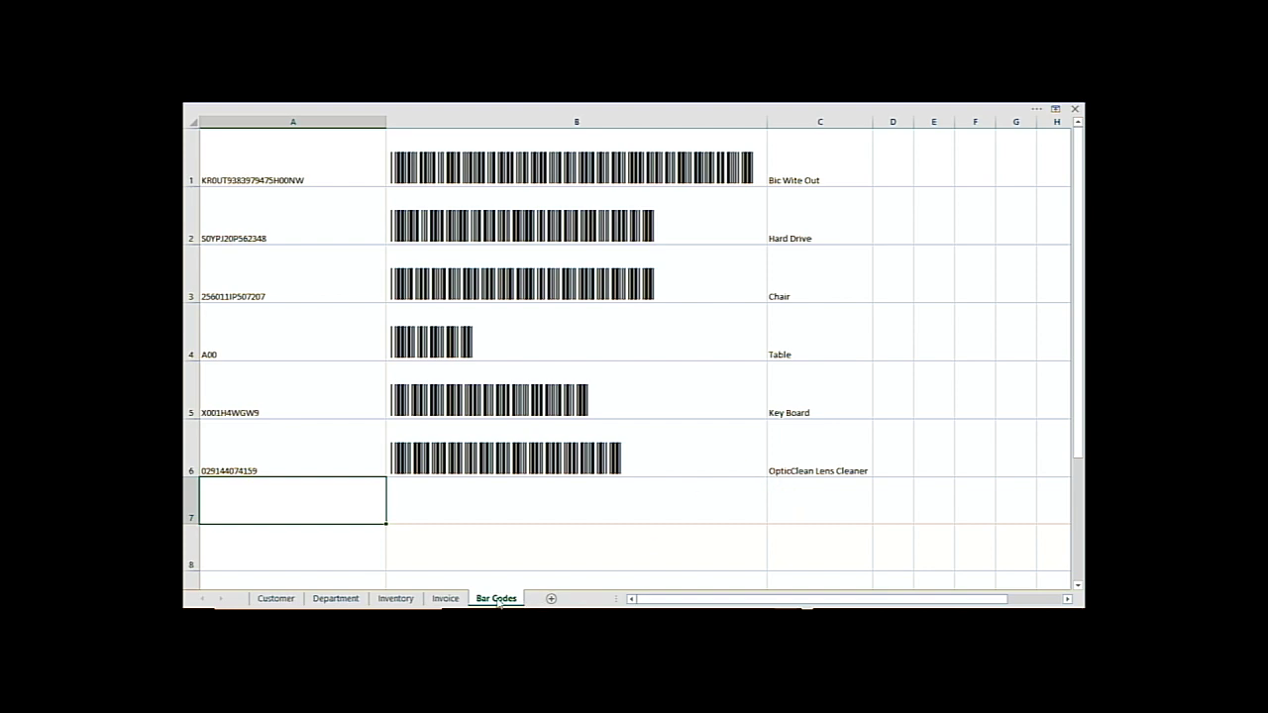
{"action": "left_click", "coordinate": [444, 598]}
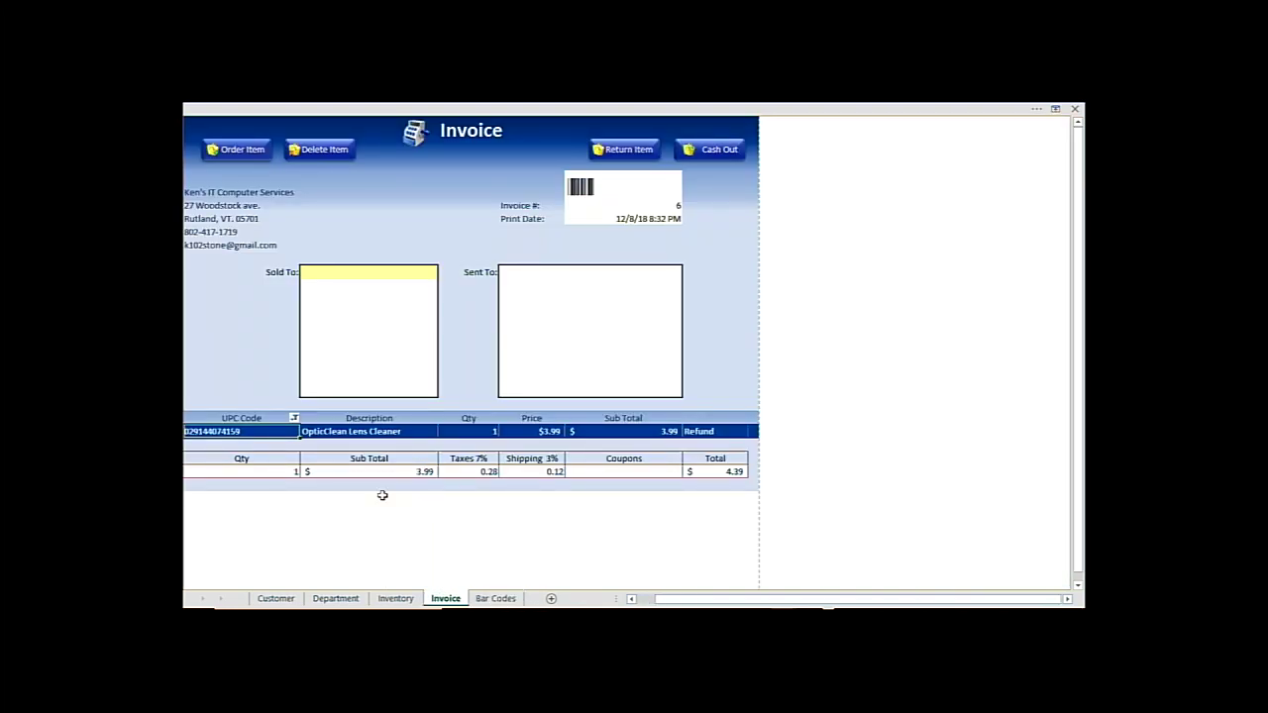